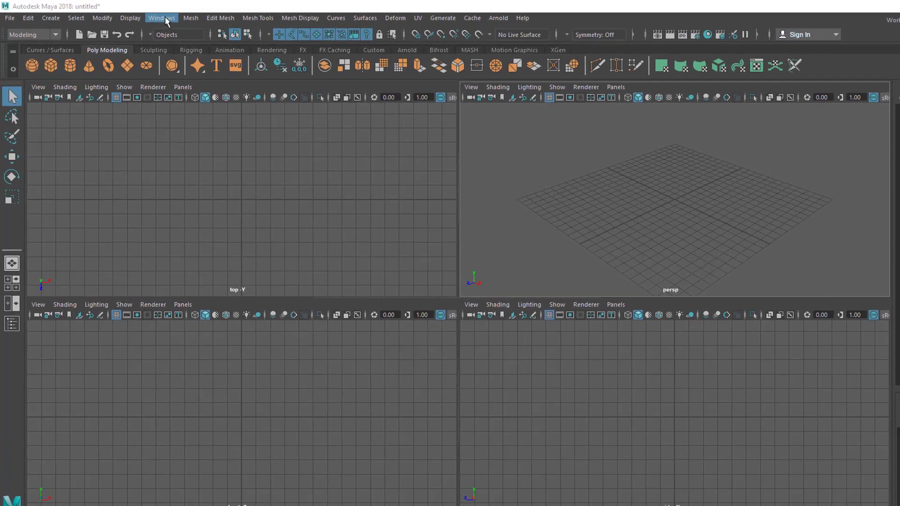
Open the Content Browser and show the Animals folder of the Sculpting Base Meshes in the Modeling examples.
click(142, 18)
mouse_move(192, 65)
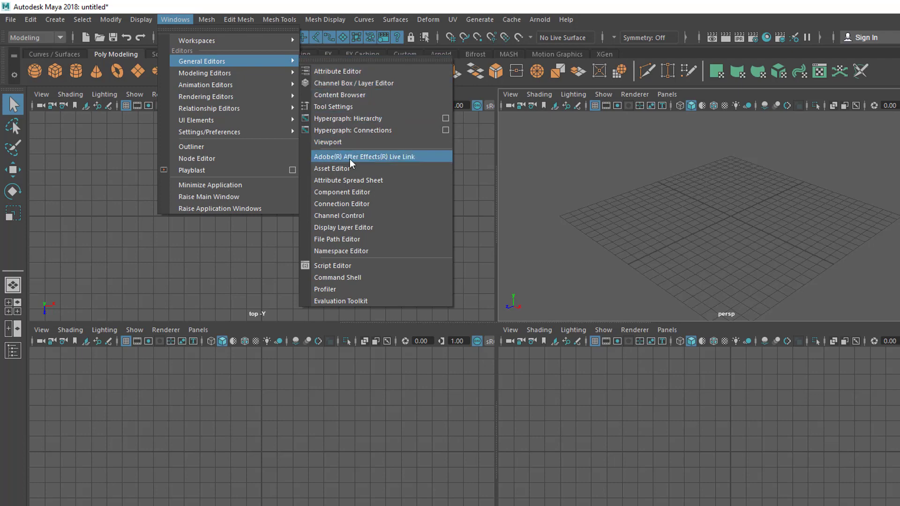
click(349, 100)
drag(457, 148, 516, 115)
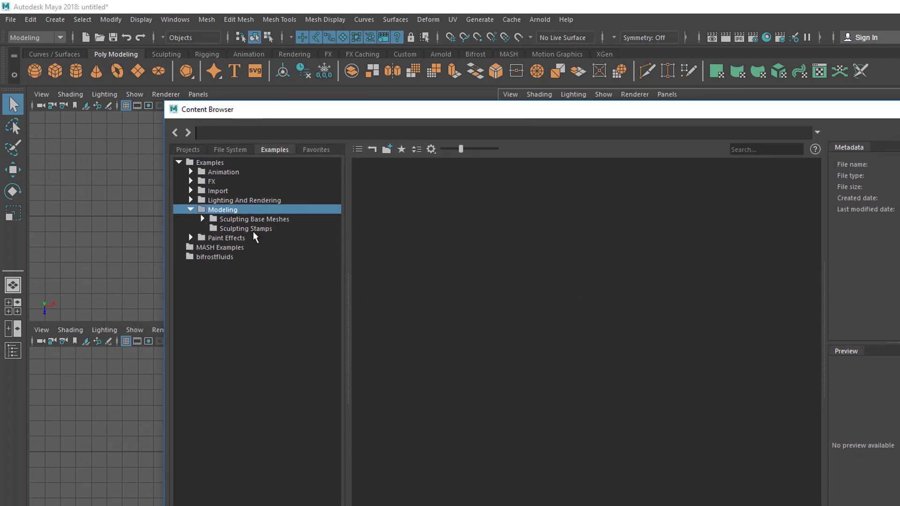
double_click(230, 218)
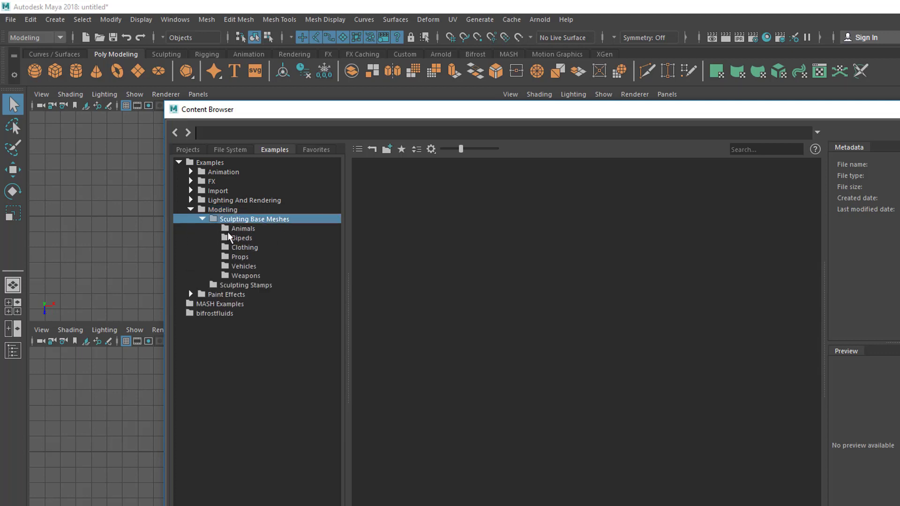
click(244, 228)
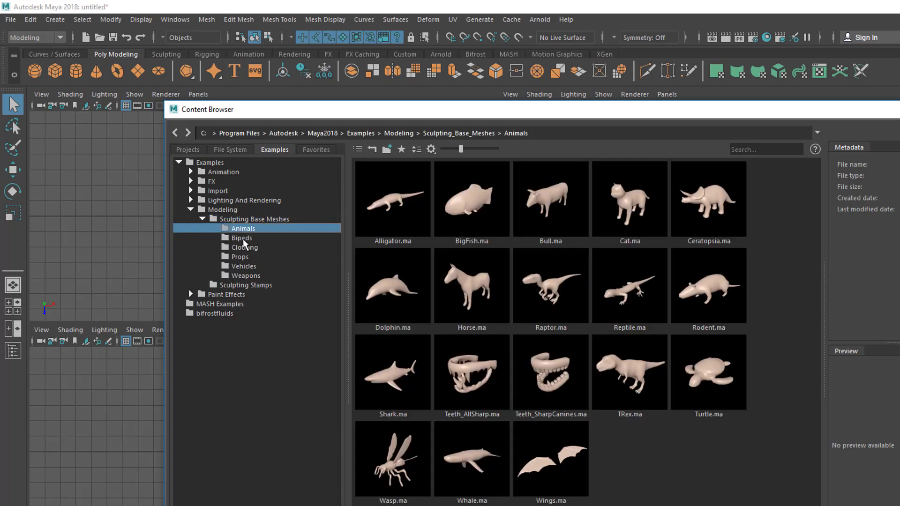
Compare the example meshes in the Bipeds folder with those in the Animals folder.
click(243, 238)
click(243, 228)
click(244, 238)
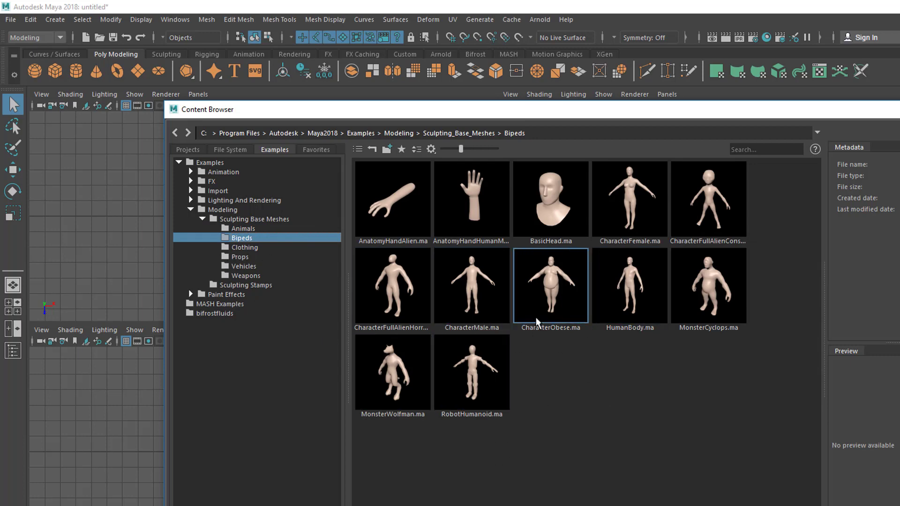
click(243, 228)
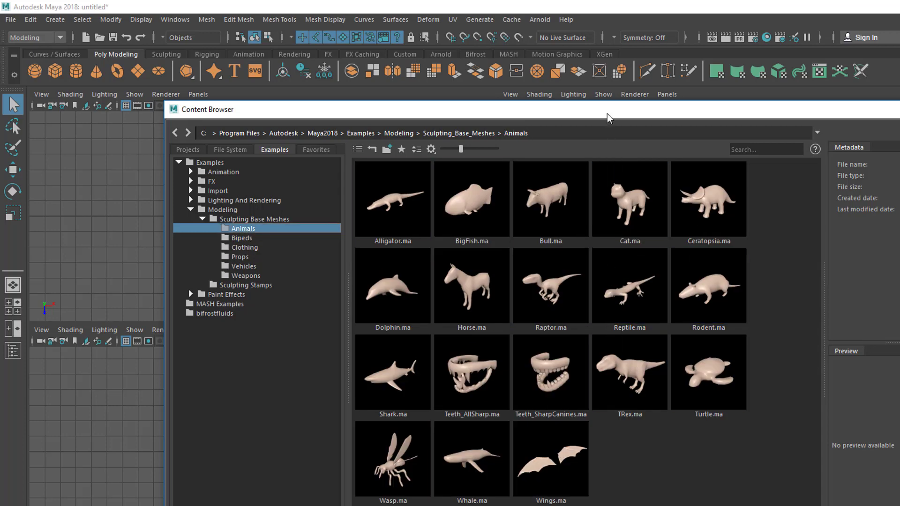
Import the Raptor.ma base mesh into the perspective view and close the Content Browser.
drag(606, 114, 713, 235)
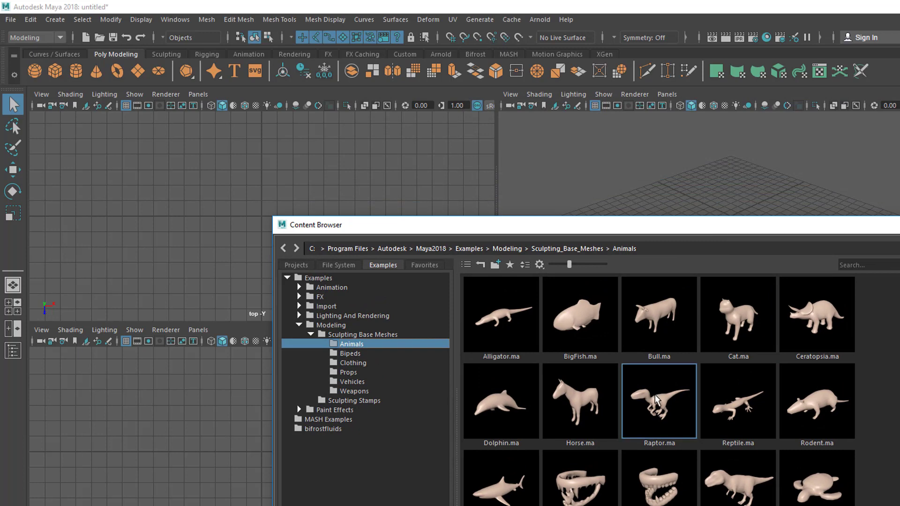
drag(712, 231, 678, 287)
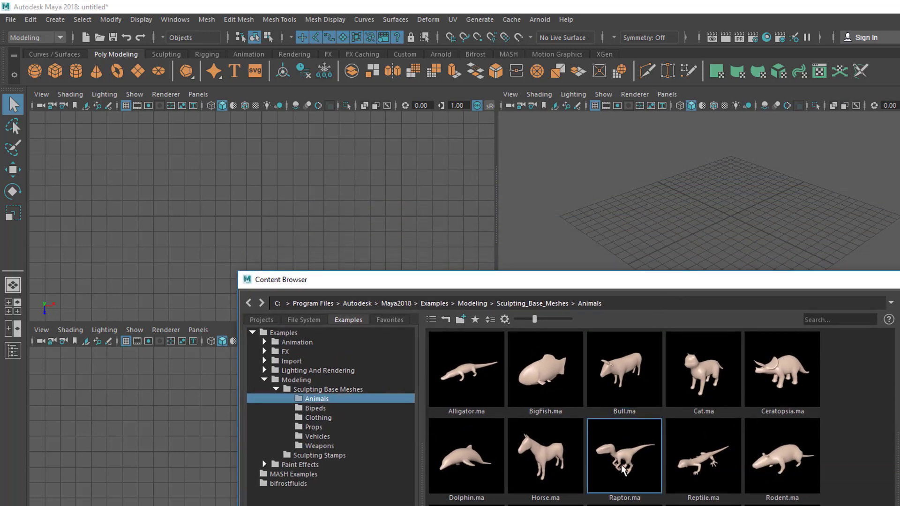
drag(628, 457, 724, 223)
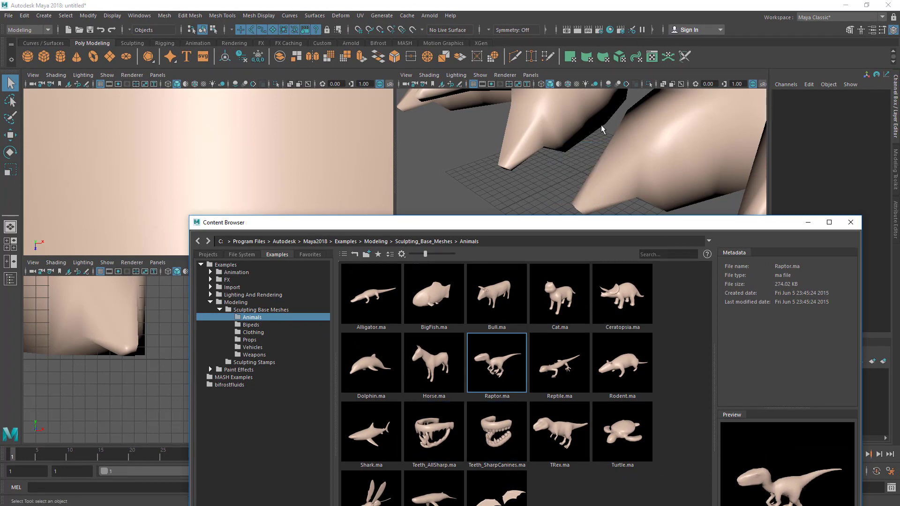
click(857, 225)
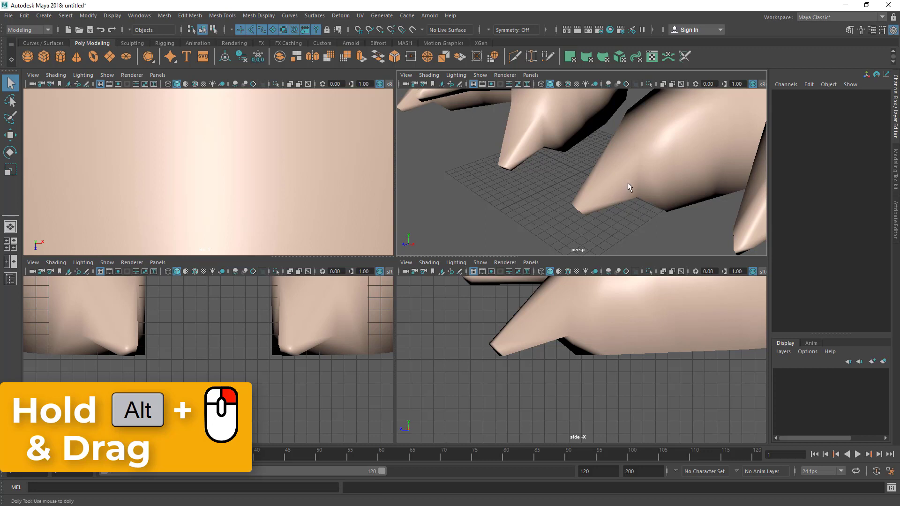
Dolly the perspective view out from the raptor's claws until its feet and forearms fit in the view.
alt+right_drag(627, 184, 487, 142)
alt+right_drag(659, 186, 526, 157)
alt+right_drag(645, 164, 528, 152)
alt+right_drag(667, 174, 677, 191)
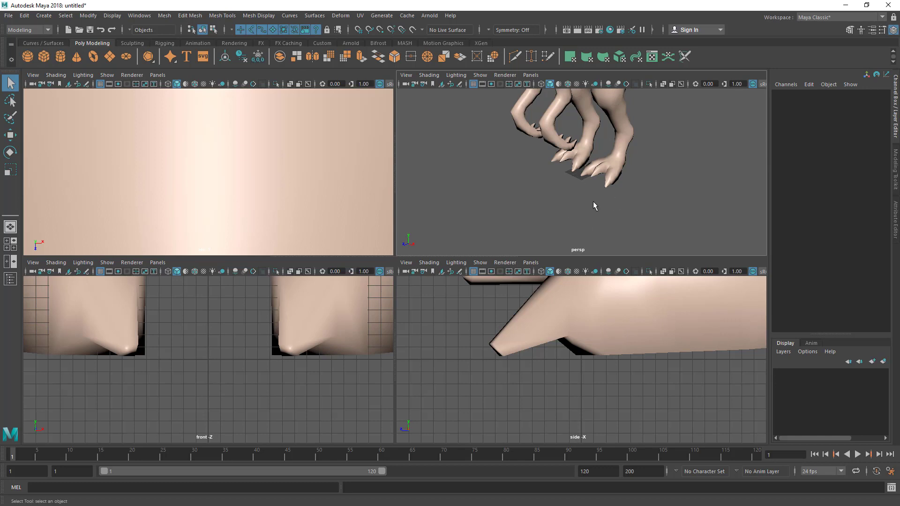
Maximize the perspective and side views in turn from the four-view layout, ending with the perspective view maximized.
key(space)
key(space)
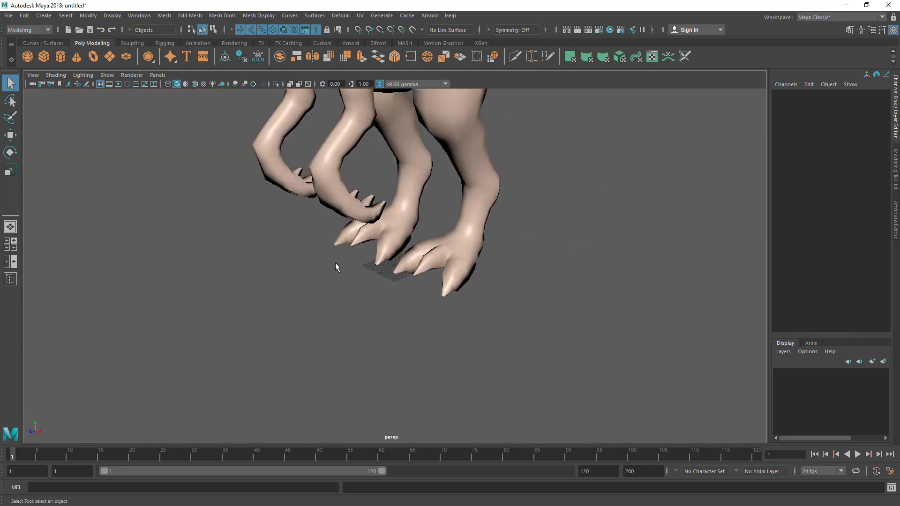
key(space)
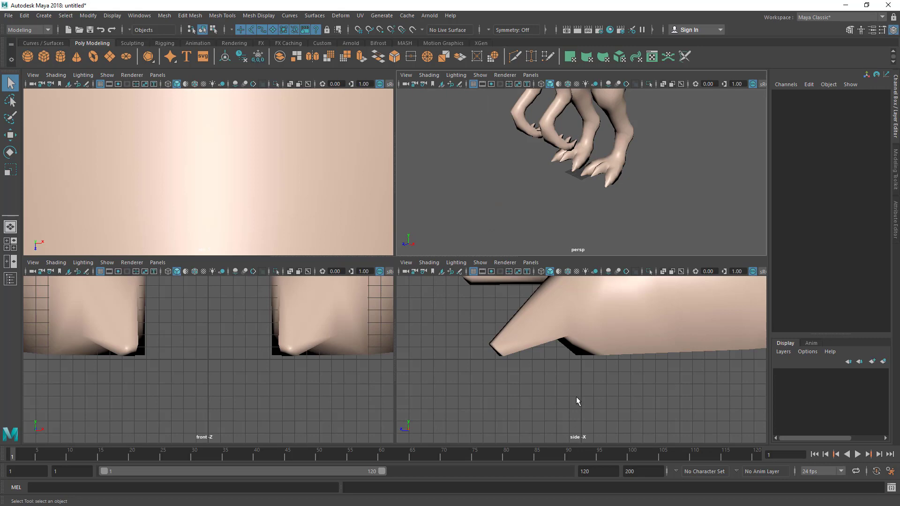
key(space)
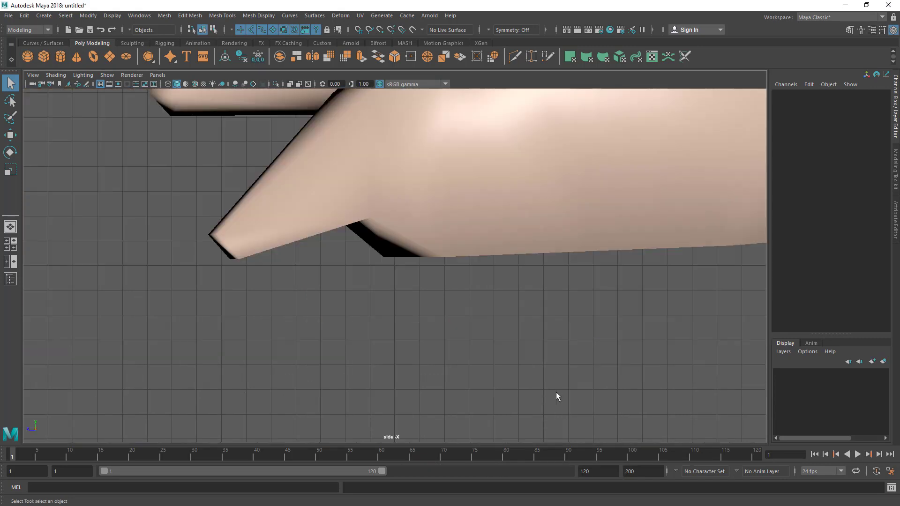
key(space)
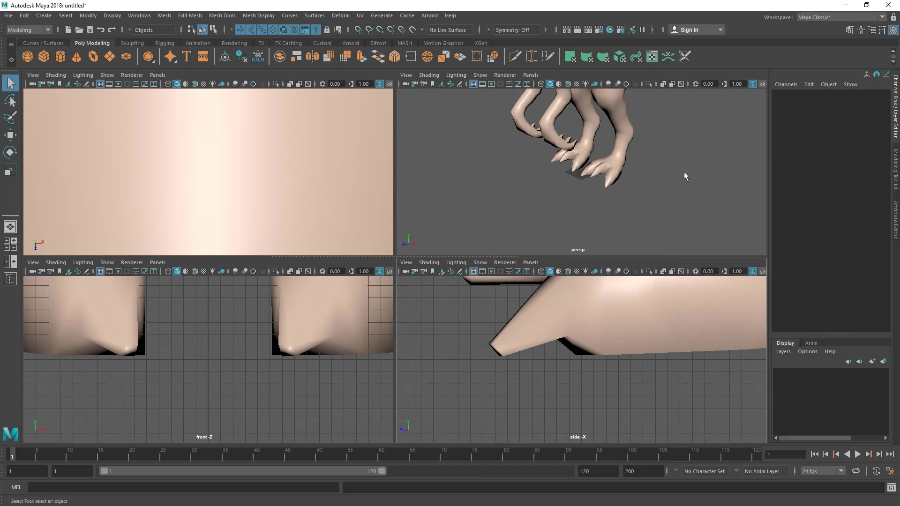
key(space)
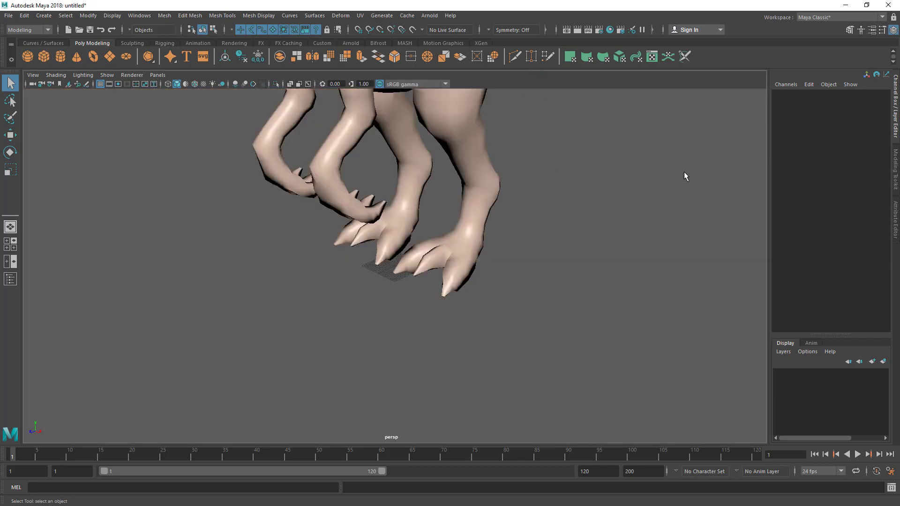
Zoom and pan the maximized perspective view from the raptor's feet up to its head and upper body.
alt+right_drag(653, 219, 733, 249)
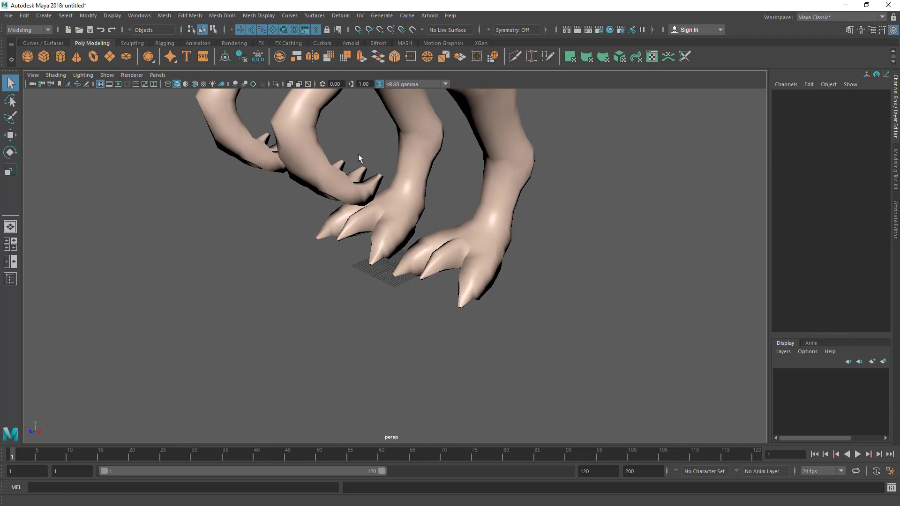
alt+middle_drag(366, 123, 379, 162)
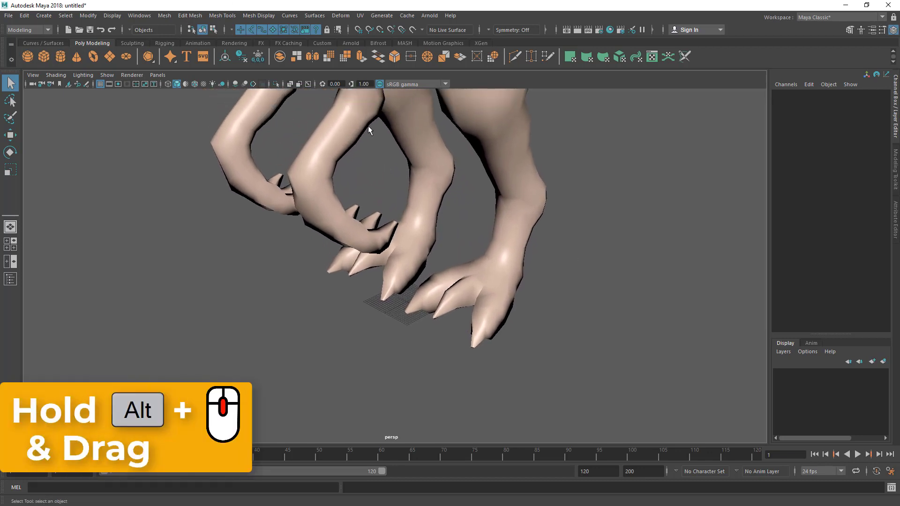
alt+middle_drag(368, 124, 486, 407)
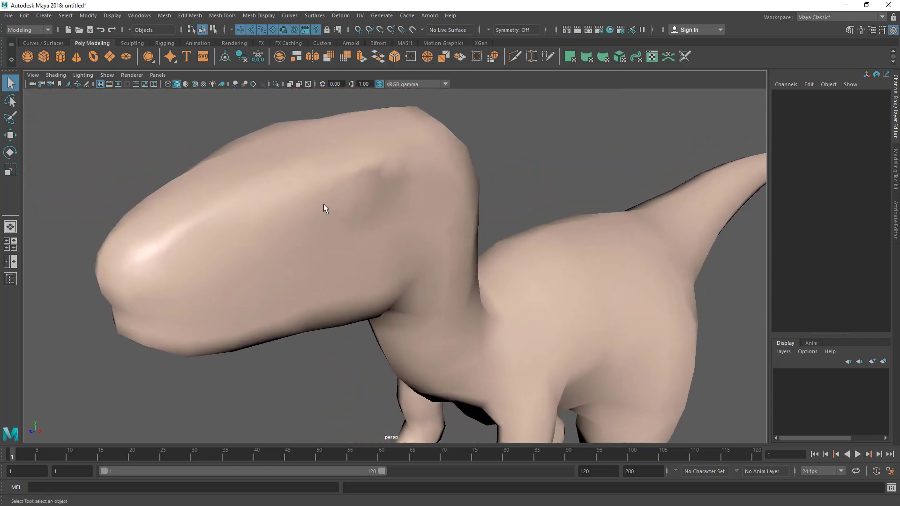
alt+middle_drag(325, 209, 434, 291)
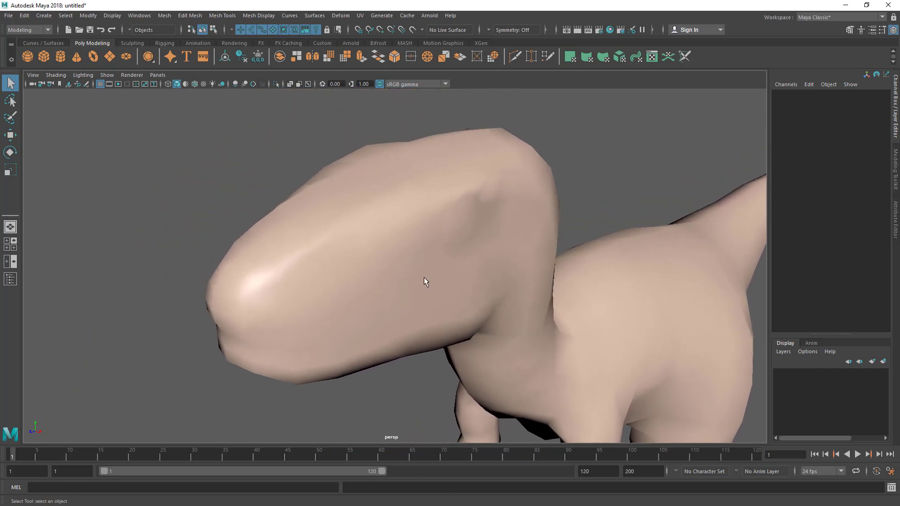
alt+right_drag(361, 265, 458, 276)
alt+middle_drag(458, 277, 417, 254)
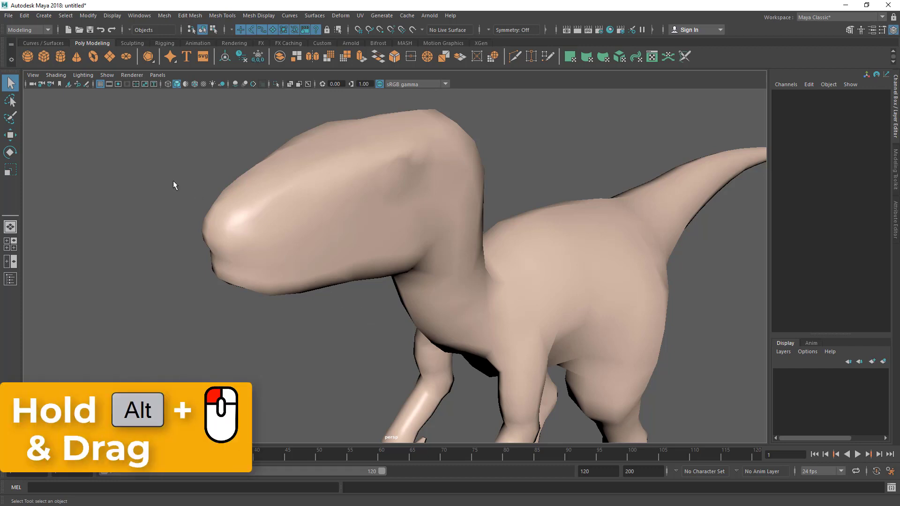
Orbit around the raptor to examine both sides, and dolly out until its whole body is framed.
alt+drag(173, 181, 302, 285)
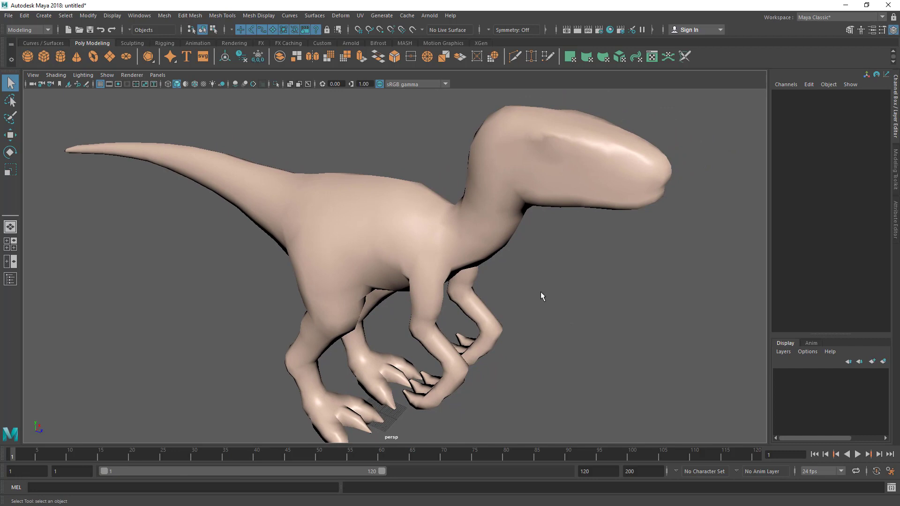
alt+drag(580, 278, 465, 264)
alt+middle_drag(457, 265, 453, 285)
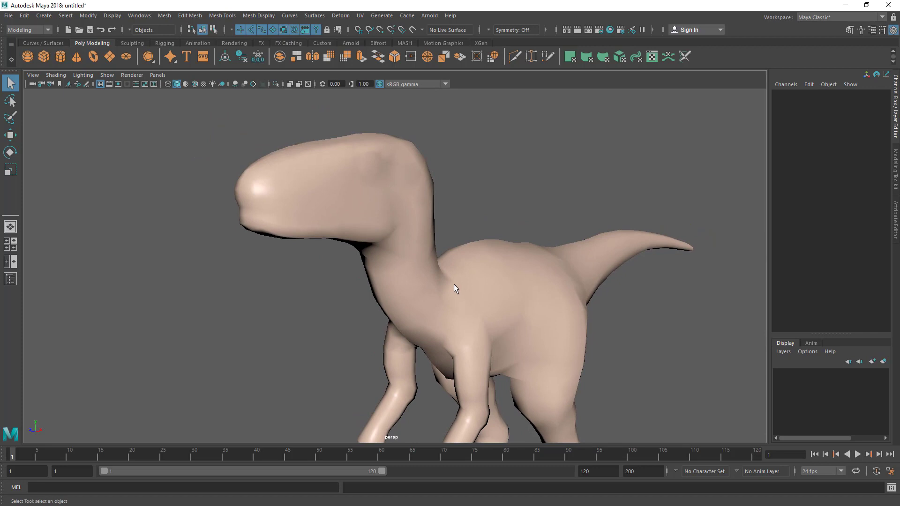
alt+drag(378, 282, 375, 282)
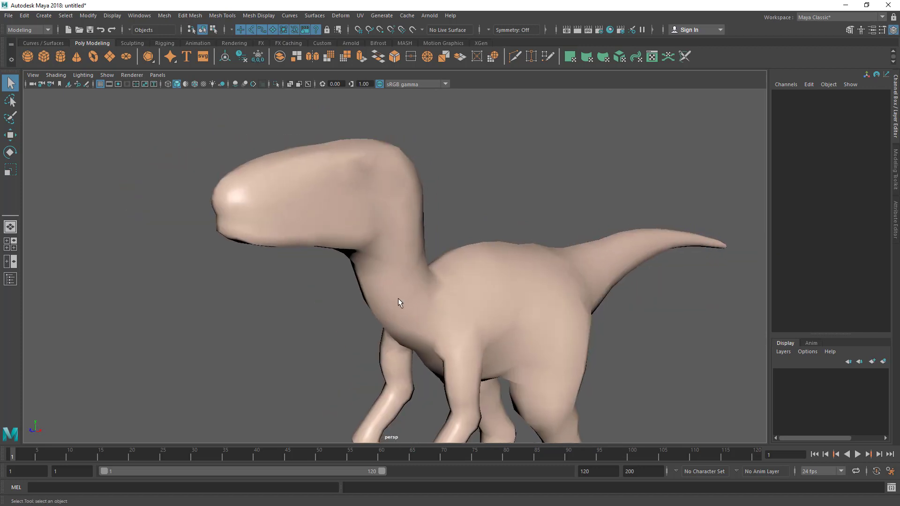
alt+right_drag(508, 279, 491, 251)
alt+drag(421, 265, 390, 255)
alt+right_drag(553, 262, 365, 267)
alt+drag(435, 275, 381, 308)
alt+drag(256, 262, 315, 240)
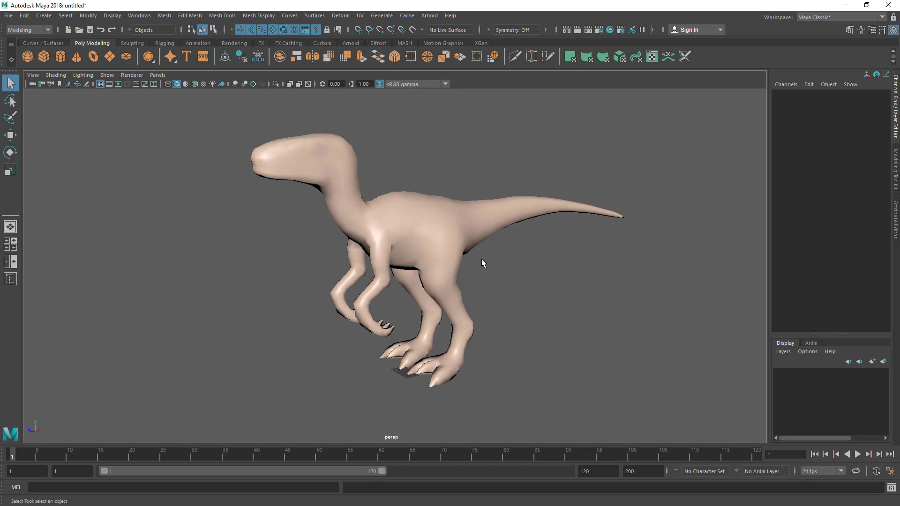
Restore the four-view layout and zoom the top view out to show the raptor from head to tail.
key(space)
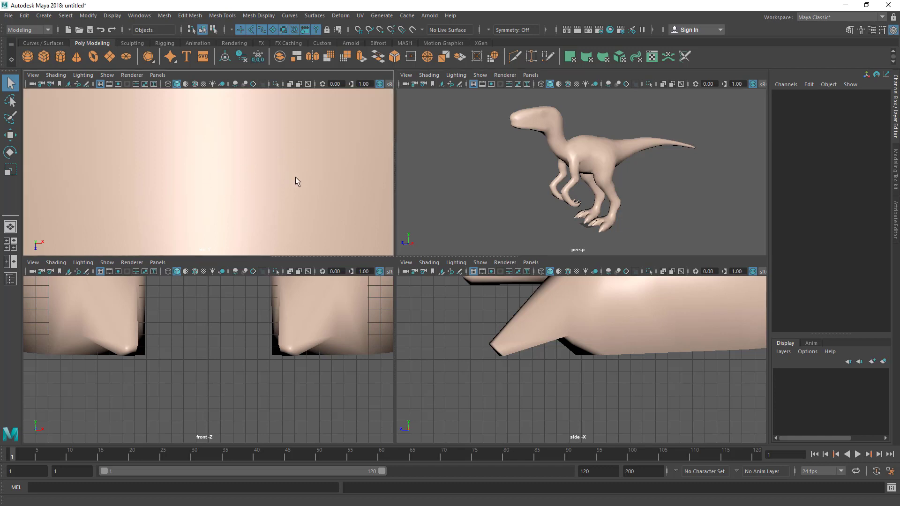
scroll(311, 181, down, 10)
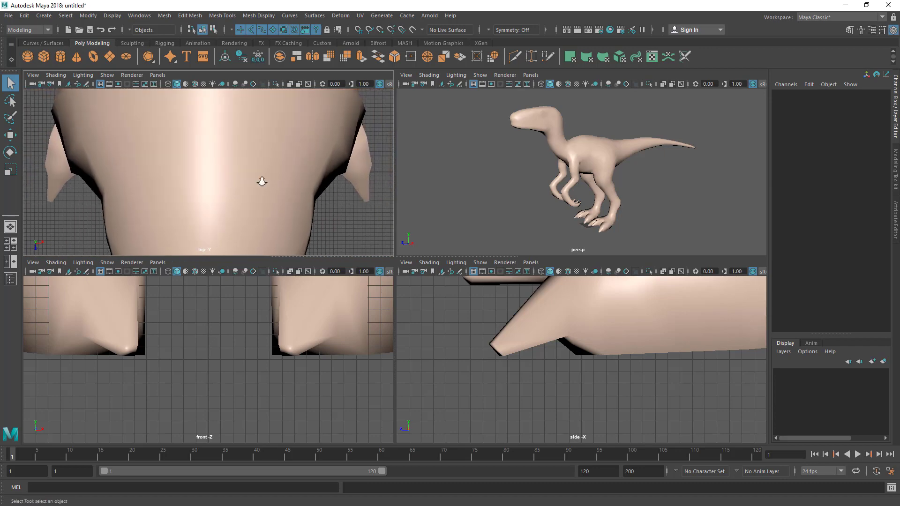
scroll(170, 186, down, 6)
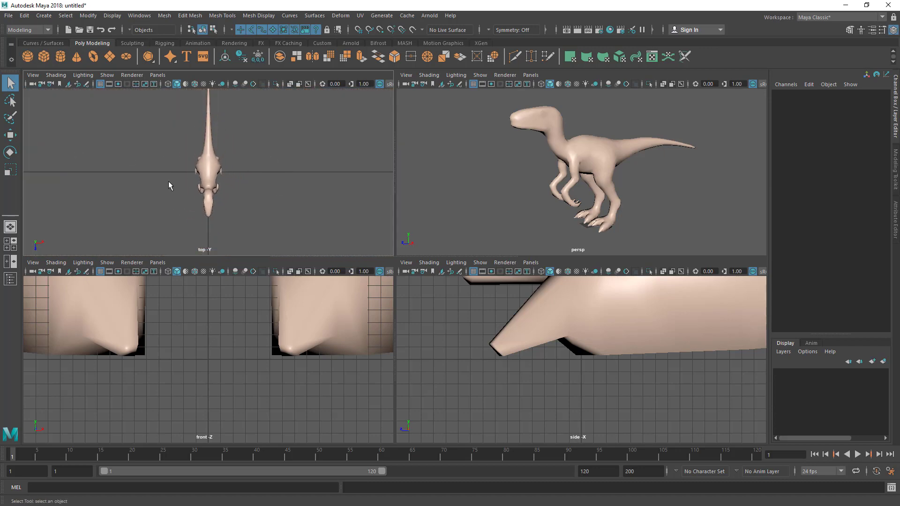
alt+right_drag(186, 172, 252, 191)
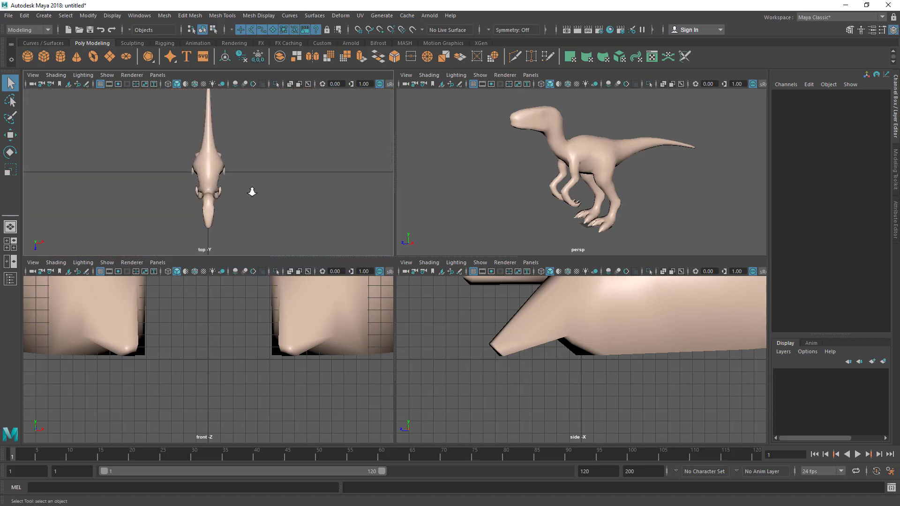
Try to orbit the top, front and side views, and orbit the raptor in the perspective view.
alt+drag(272, 172, 291, 163)
alt+drag(213, 361, 274, 370)
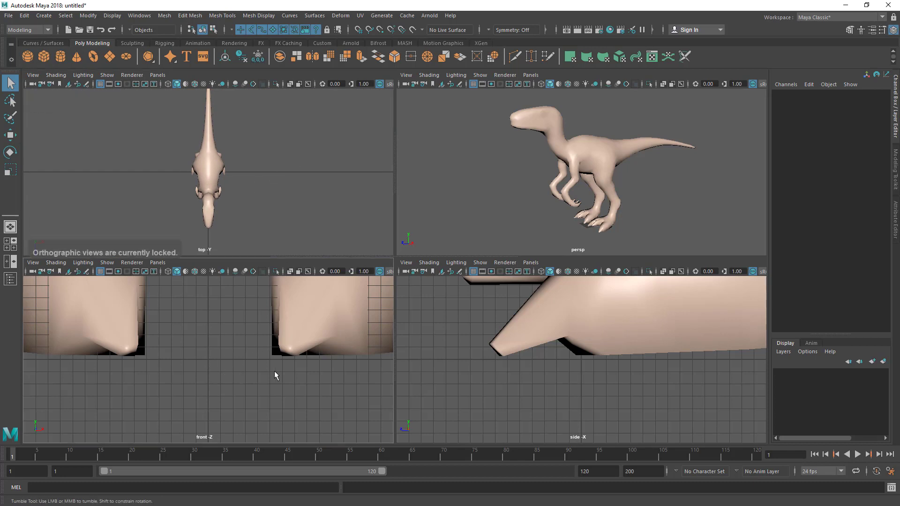
alt+click(446, 349)
alt+click(297, 191)
alt+click(283, 370)
alt+click(440, 376)
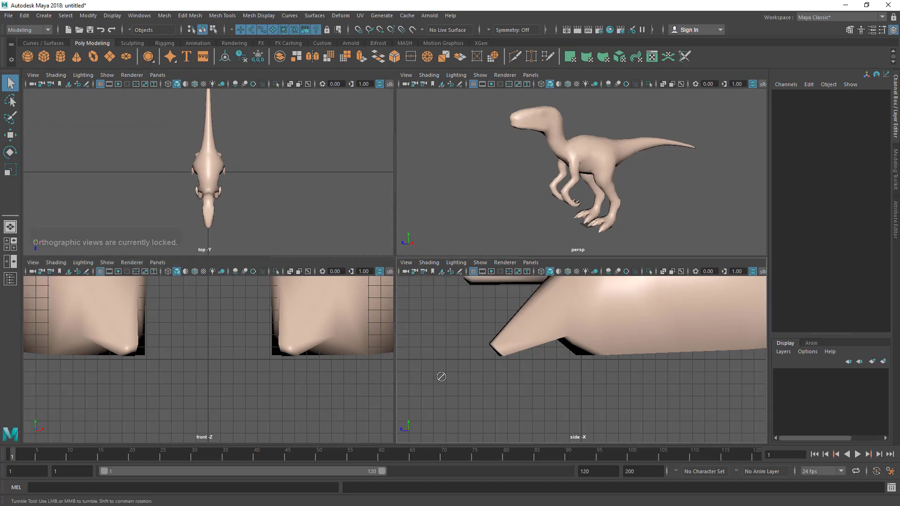
alt+click(302, 377)
alt+click(286, 225)
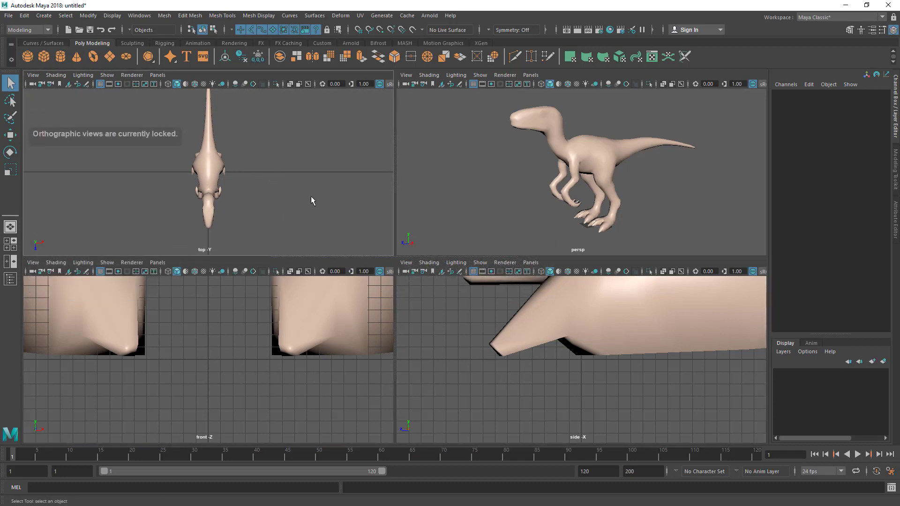
alt+drag(279, 300, 233, 336)
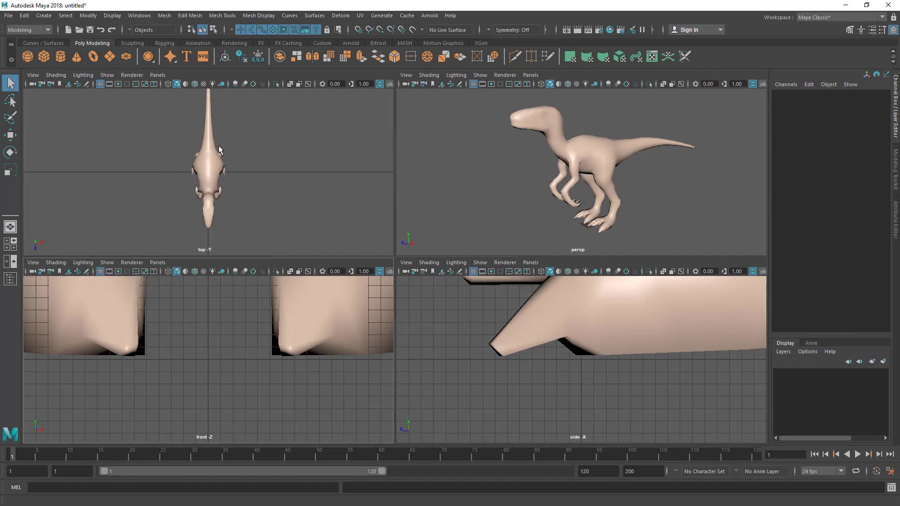
alt+drag(234, 211, 273, 192)
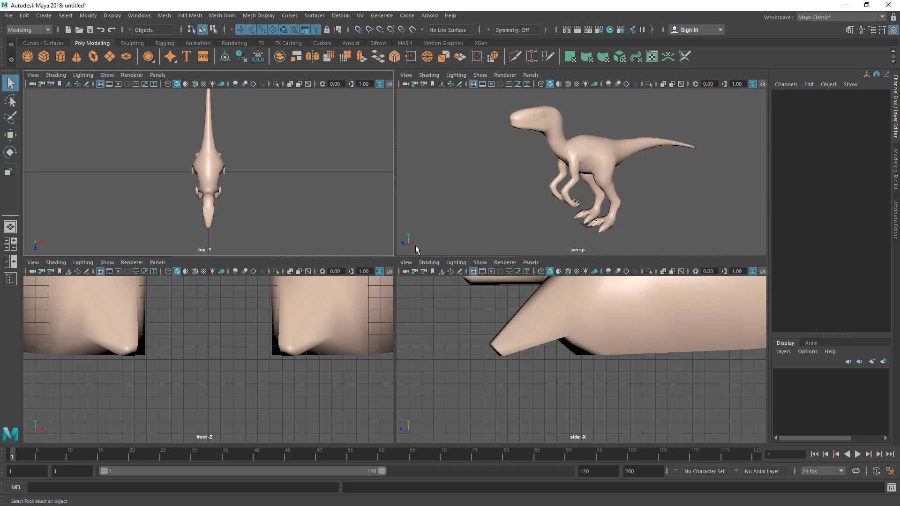
alt+drag(416, 249, 567, 188)
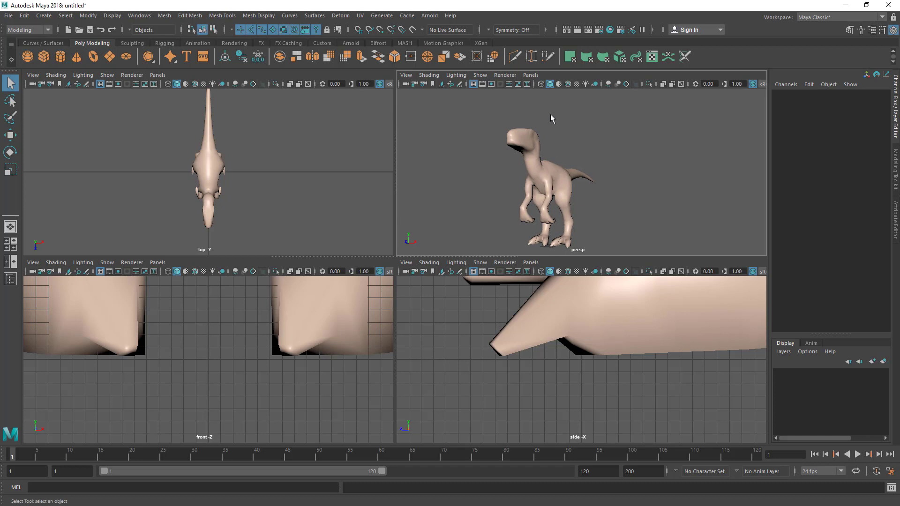
Orbit and dolly the perspective view to examine the raptor from the front, from above and from both sides.
alt+drag(556, 227, 490, 242)
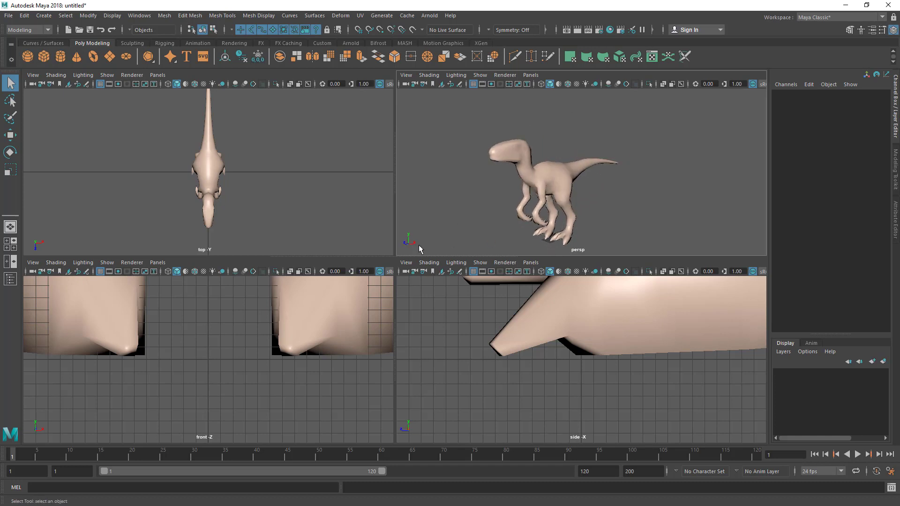
alt+drag(418, 244, 645, 215)
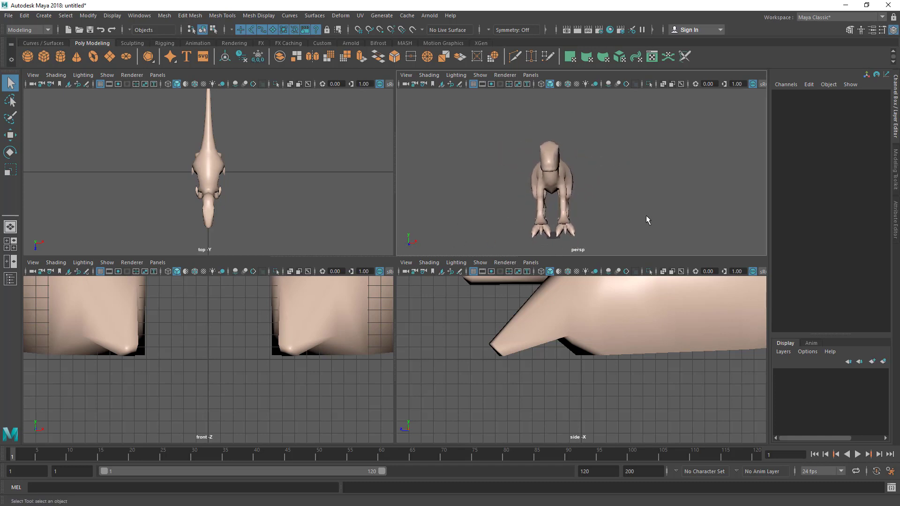
mouse_move(421, 249)
alt+mouse_down()
mouse_move(403, 263)
mouse_move(414, 251)
alt+mouse_up()
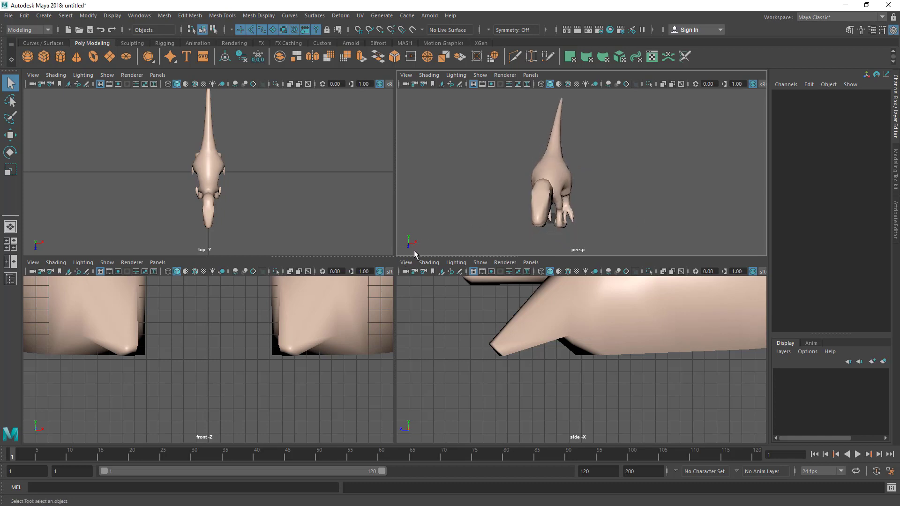
alt+drag(525, 211, 551, 191)
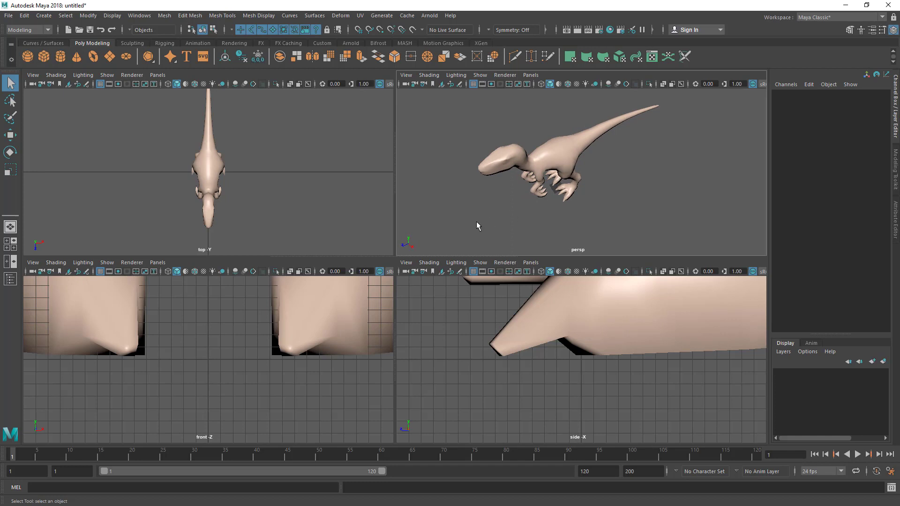
alt+drag(411, 254, 609, 184)
alt+drag(425, 245, 421, 256)
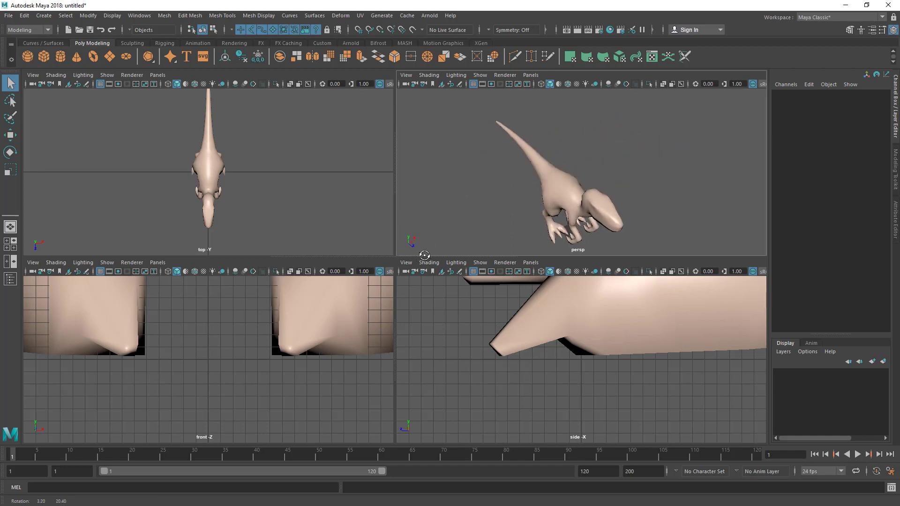
alt+drag(505, 233, 417, 247)
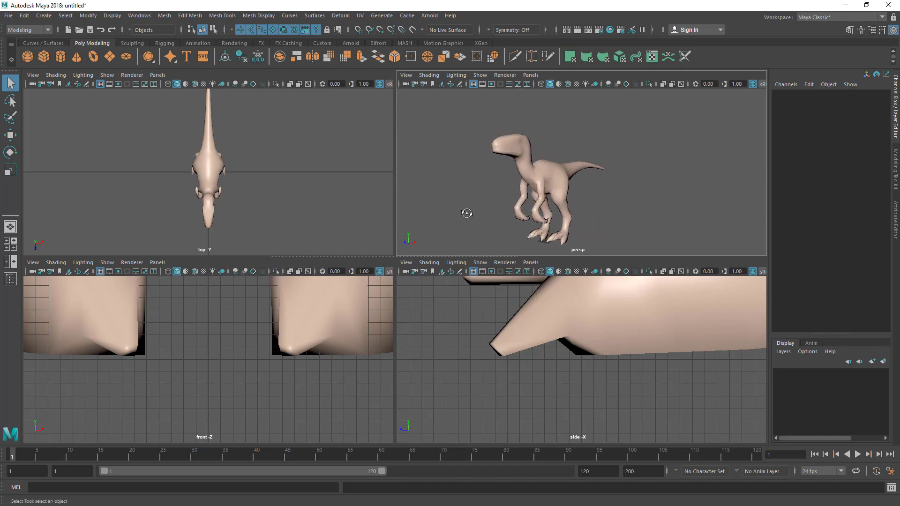
alt+drag(466, 213, 563, 187)
alt+right_drag(562, 187, 491, 226)
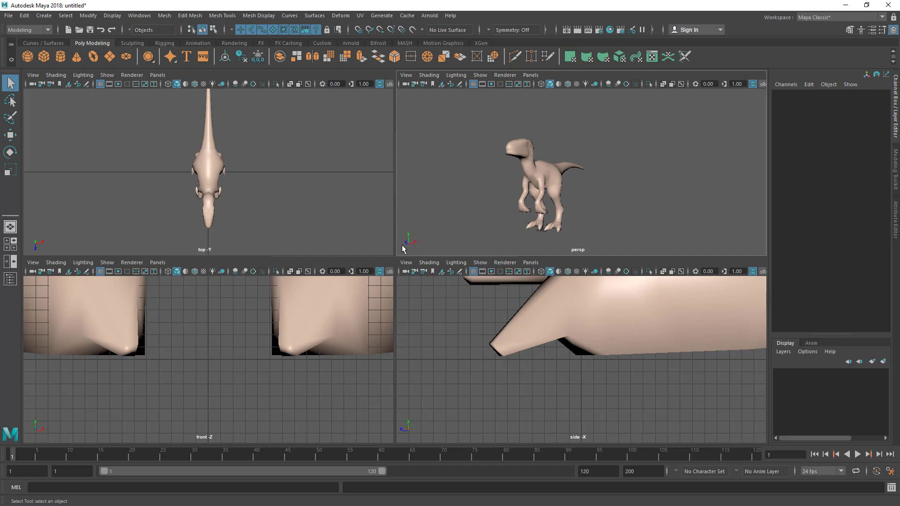
alt+drag(467, 225, 410, 256)
alt+drag(512, 224, 411, 244)
alt+drag(484, 216, 488, 216)
Zoom and pan the front view out to the raptor's legs, and try to orbit the front and top views.
alt+right_drag(278, 390, 112, 350)
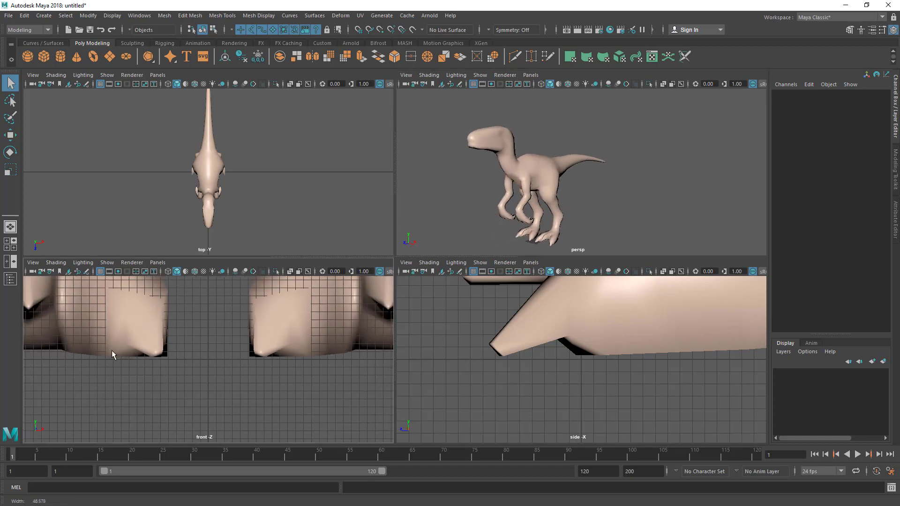
alt+right_drag(300, 356, 141, 328)
alt+right_drag(332, 321, 263, 301)
alt+middle_drag(263, 302, 249, 346)
alt+right_drag(249, 346, 141, 323)
alt+drag(261, 332, 307, 349)
alt+drag(281, 192, 290, 195)
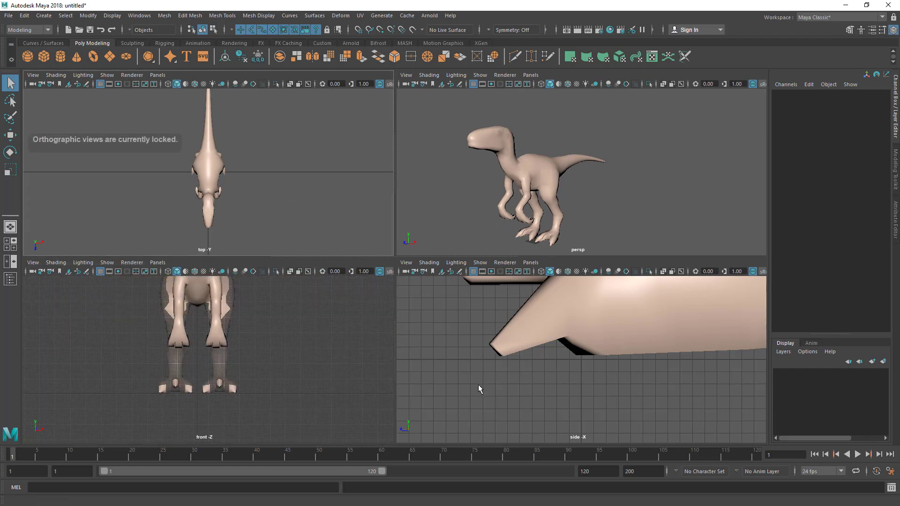
Orbit the raptor slightly in the perspective view, and zoom and pan the top view closer to its head and body.
alt+drag(491, 202, 468, 190)
scroll(241, 189, down, 3)
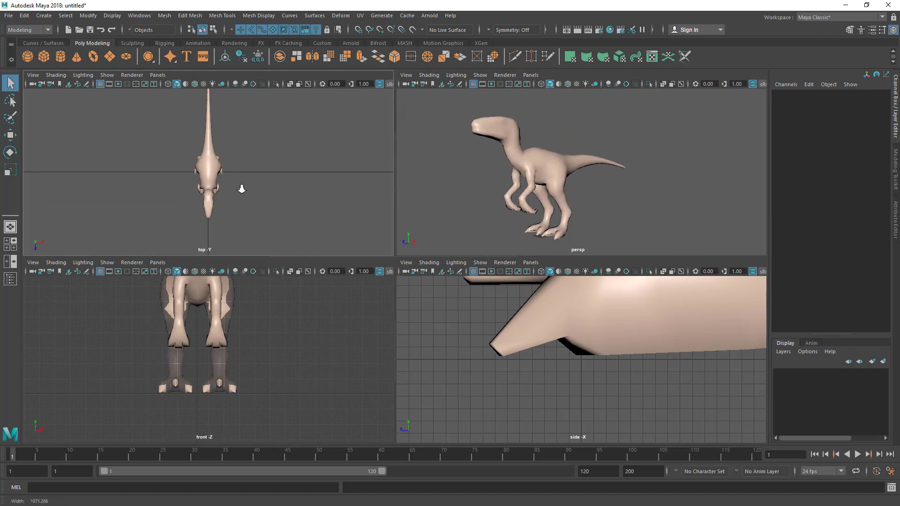
alt+right_drag(207, 232, 205, 262)
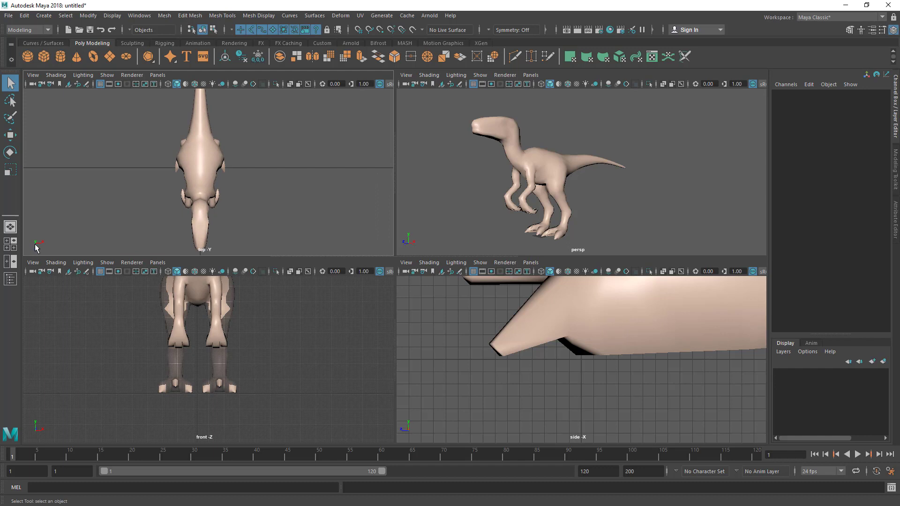
alt+right_drag(257, 201, 252, 209)
alt+middle_drag(262, 188, 276, 172)
Zoom and pan the front view to frame the raptor from head to feet, and raise it slightly in the perspective view.
alt+right_drag(281, 333, 242, 308)
alt+middle_drag(242, 309, 240, 361)
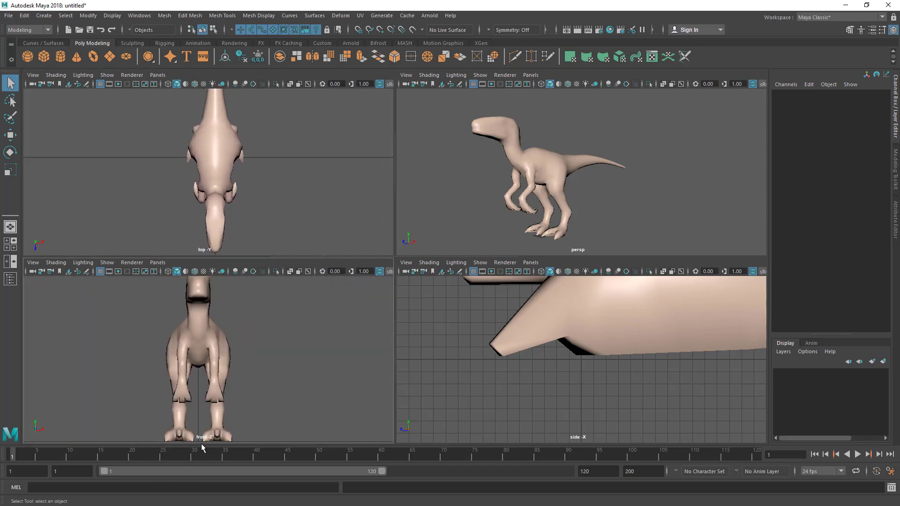
alt+right_drag(202, 447, 203, 418)
alt+middle_drag(497, 193, 499, 181)
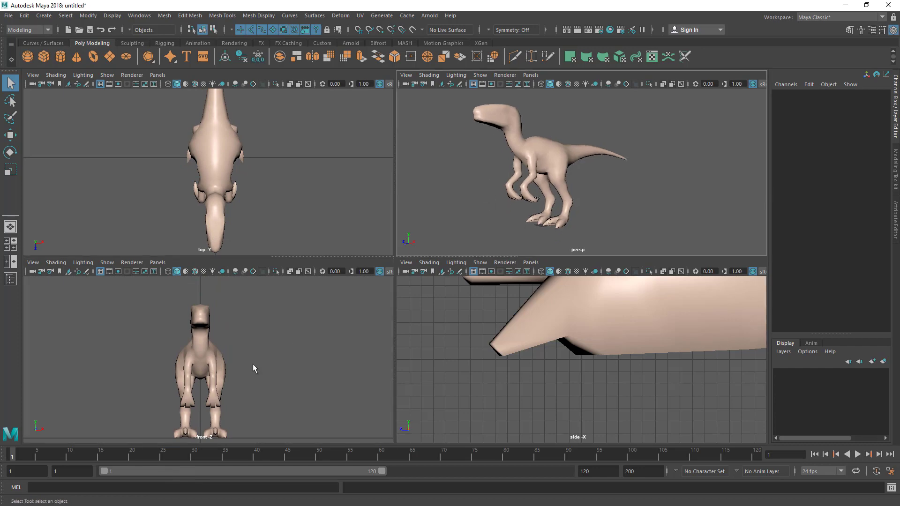
Zoom and pan the side view out from the feet to frame the raptor from head to tail.
alt+middle_drag(631, 356, 612, 437)
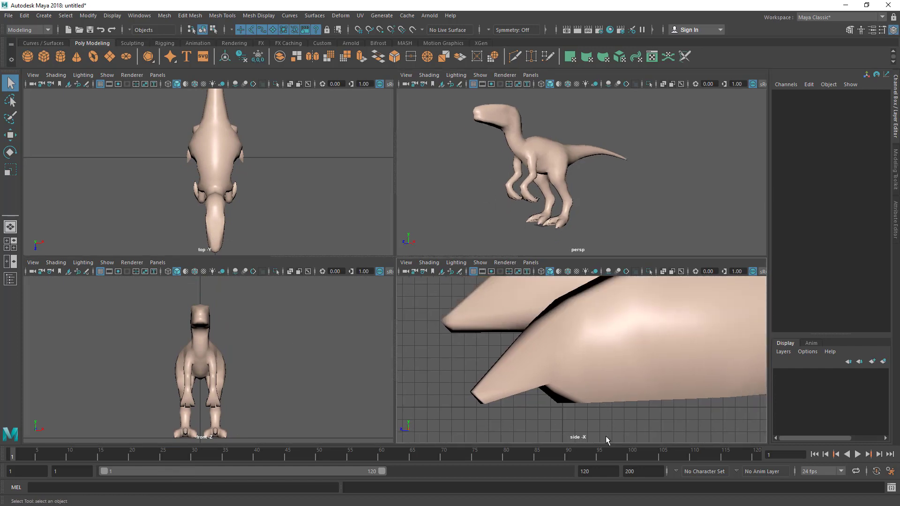
alt+right_drag(605, 439, 416, 311)
alt+right_drag(675, 365, 492, 313)
alt+middle_drag(576, 300, 564, 365)
alt+right_drag(581, 356, 516, 318)
alt+right_drag(615, 375, 524, 338)
alt+middle_drag(524, 338, 503, 343)
Dolly and orbit around the raptor in the perspective view, and try to orbit the top view.
alt+right_drag(589, 172, 519, 174)
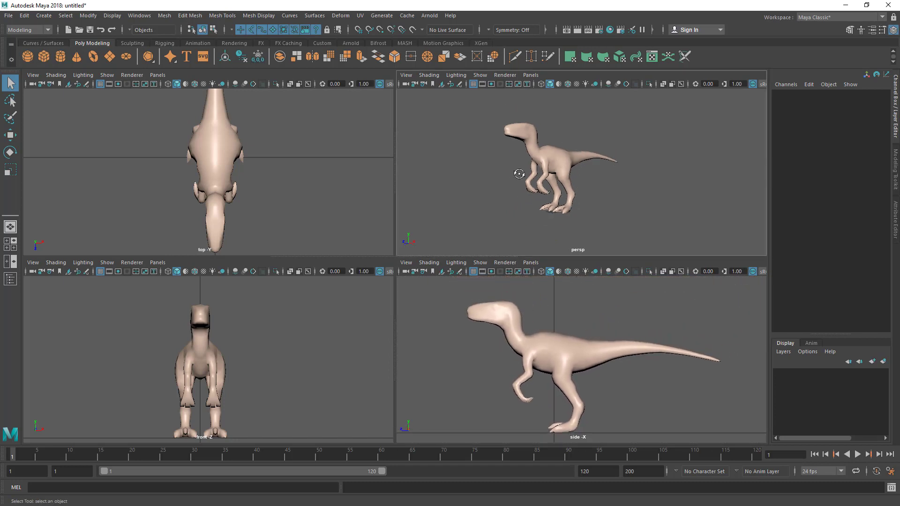
alt+drag(520, 174, 548, 182)
alt+drag(324, 182, 302, 172)
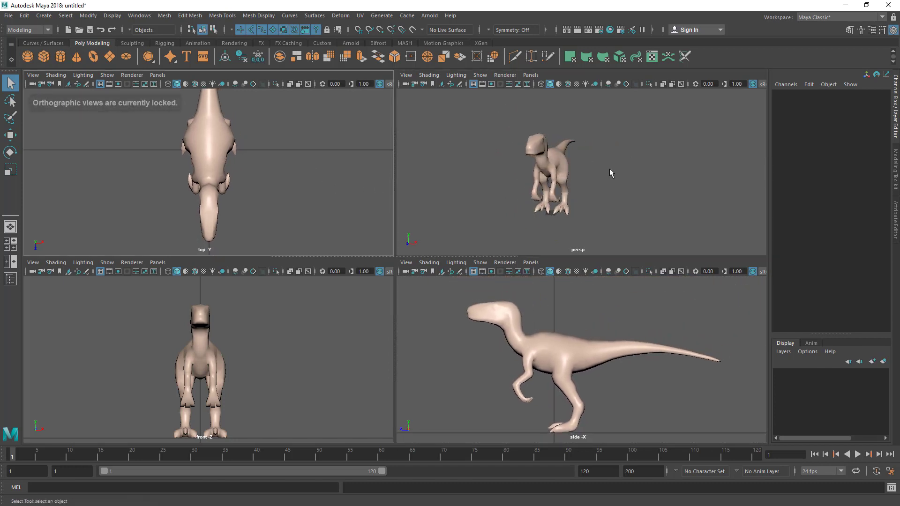
alt+drag(610, 173, 531, 198)
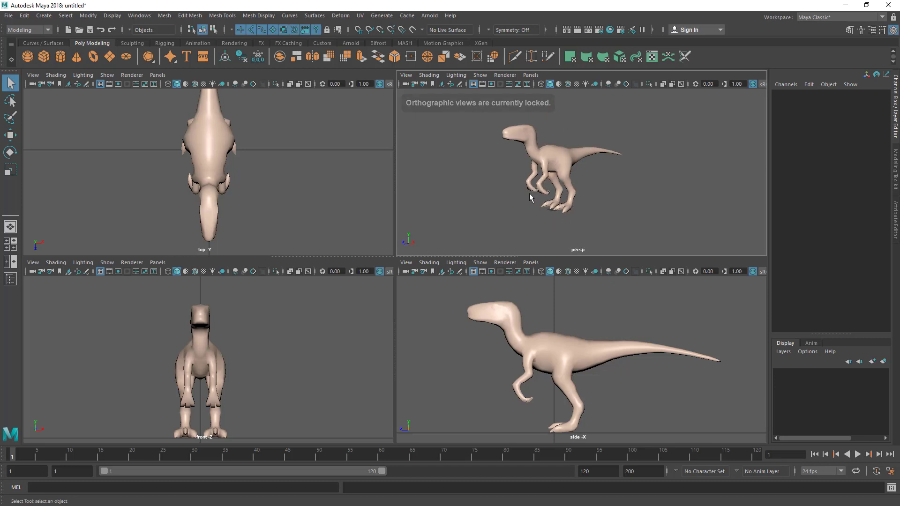
alt+right_drag(530, 198, 631, 192)
alt+drag(694, 219, 619, 197)
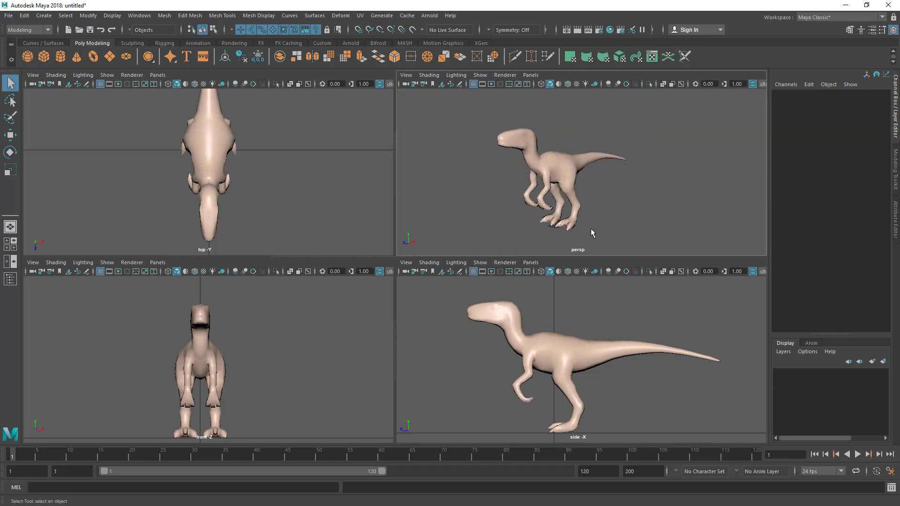
Pan the perspective, front and side views to adjust the raptor's placement in each.
alt+middle_drag(539, 200, 541, 198)
mouse_move(261, 343)
alt+middle_down()
mouse_move(269, 342)
mouse_move(262, 328)
alt+middle_up()
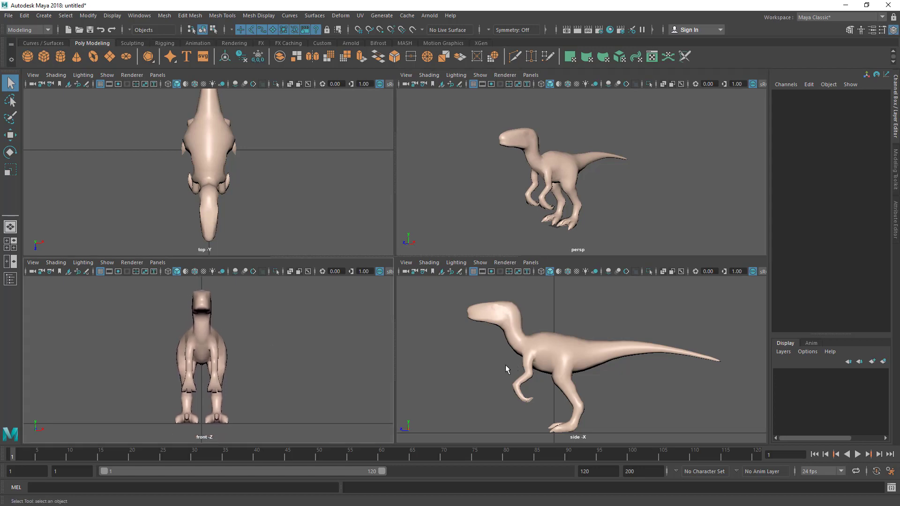
alt+middle_drag(506, 369, 506, 361)
alt+middle_drag(551, 220, 545, 221)
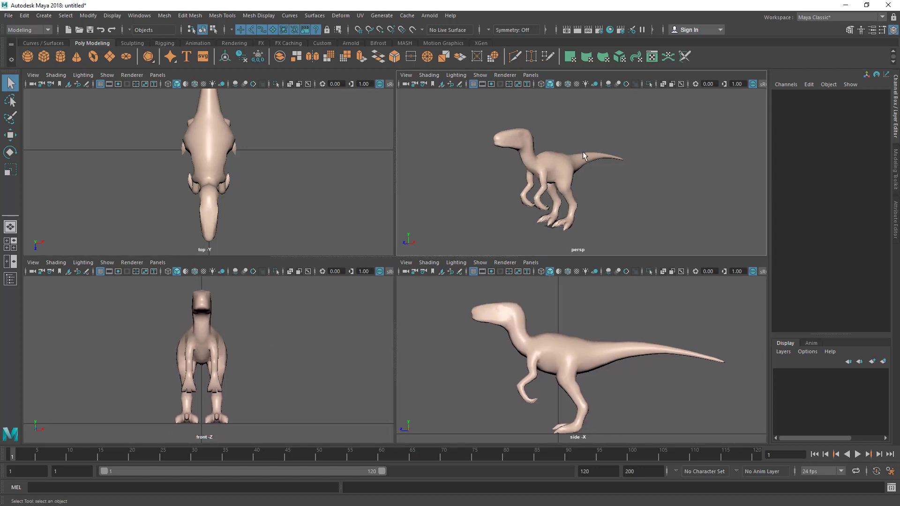
Maximize individual views of the raptor in turn, including the top and front views, and return to the four-view layout.
key(space)
key(space)
key(space)
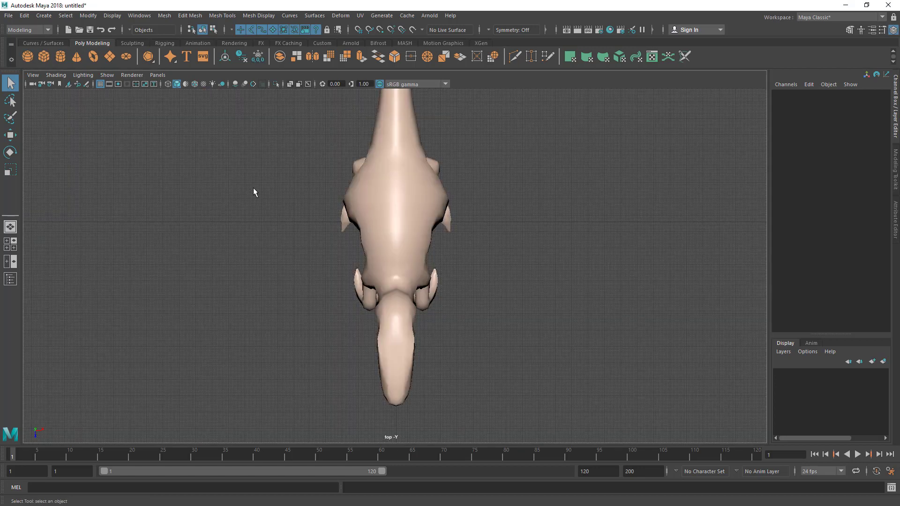
key(space)
key(space)
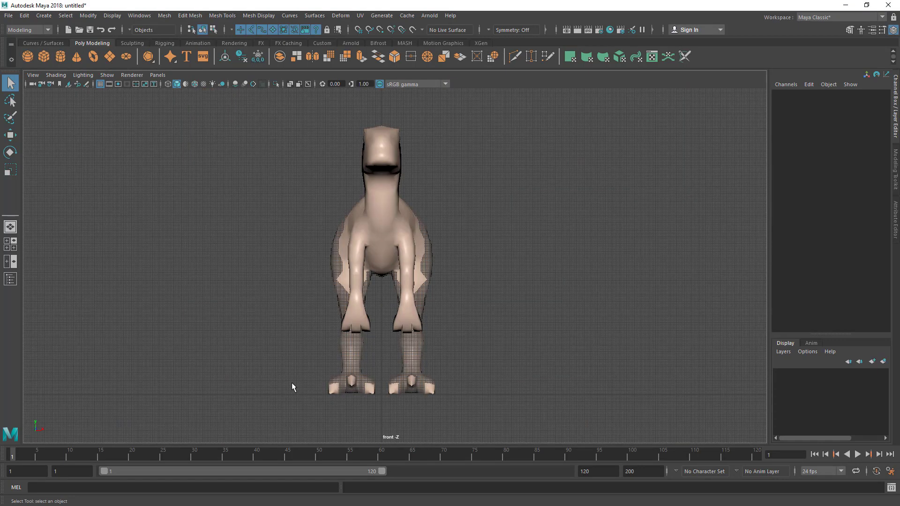
key(space)
key(space)
key(space)
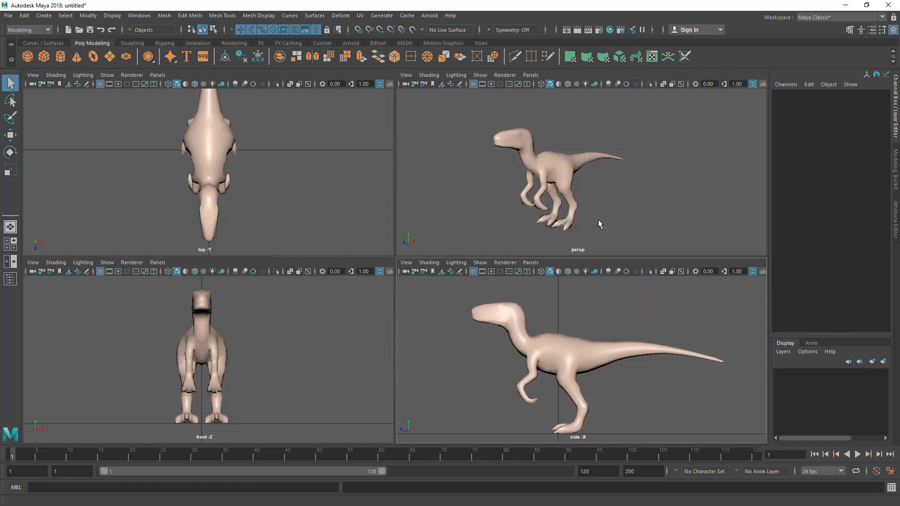
Select the raptor mesh, dolly in to its head and back out, and orbit until the whole body is framed.
alt+drag(598, 221, 524, 184)
scroll(470, 178, up, 3)
click(492, 145)
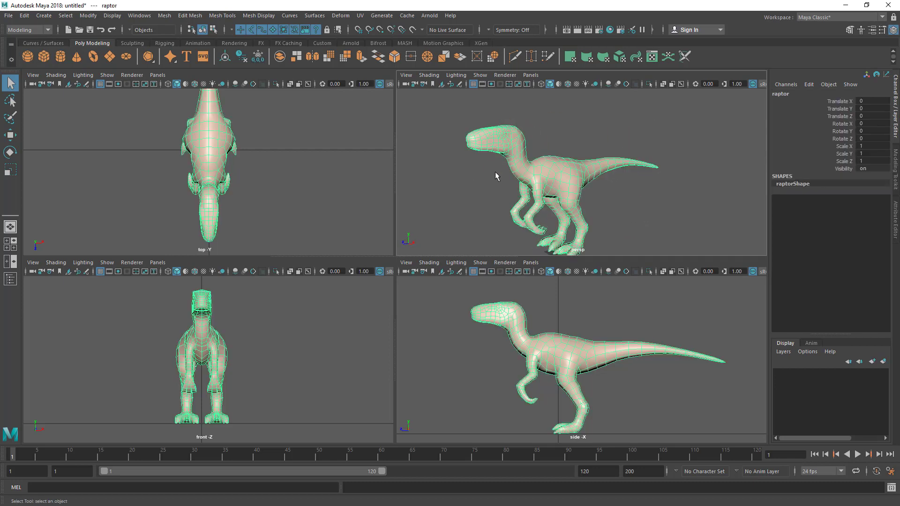
alt+middle_drag(494, 172, 520, 187)
scroll(521, 188, up, 4)
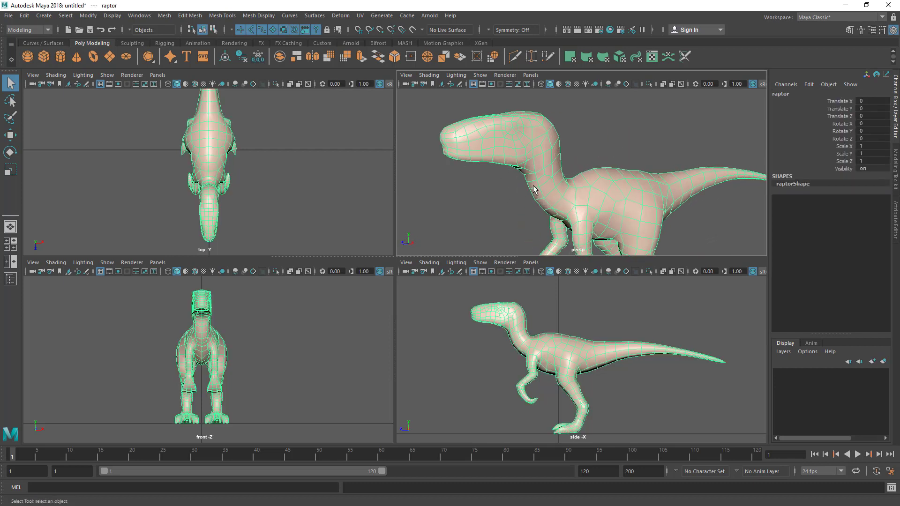
scroll(545, 184, down, 6)
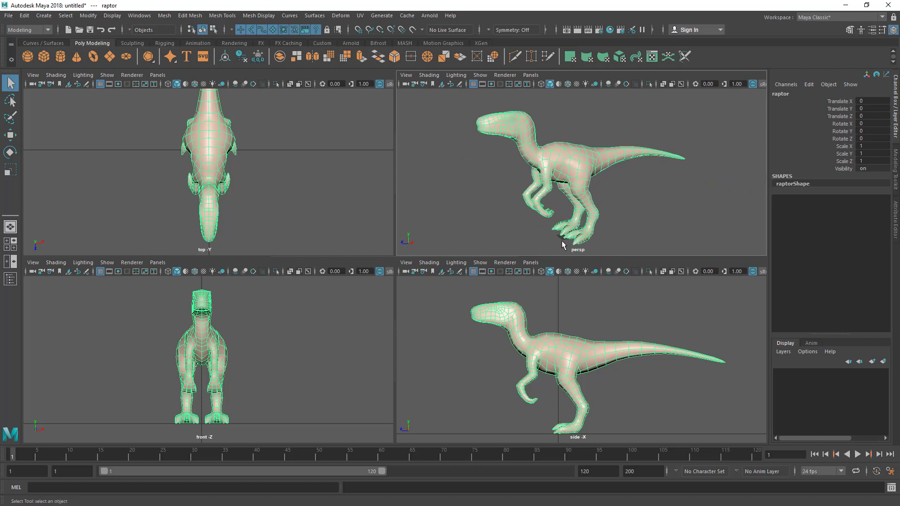
alt+drag(470, 131, 491, 157)
alt+middle_drag(491, 158, 491, 143)
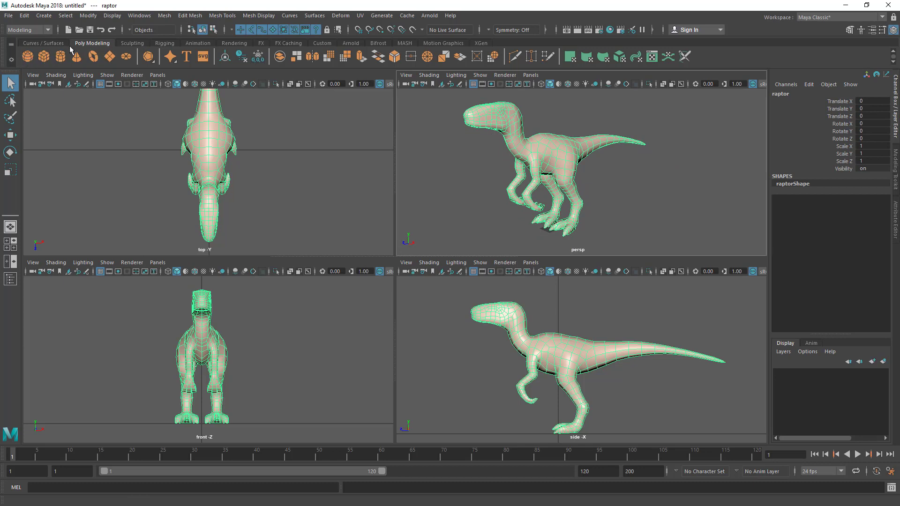
Create a polygon sphere at the origin and bring it and the raptor's feet into the perspective view.
click(26, 57)
alt+middle_drag(581, 181, 574, 126)
alt+right_drag(562, 188, 602, 219)
alt+drag(602, 219, 581, 195)
alt+right_drag(581, 195, 594, 209)
alt+middle_drag(575, 176, 627, 156)
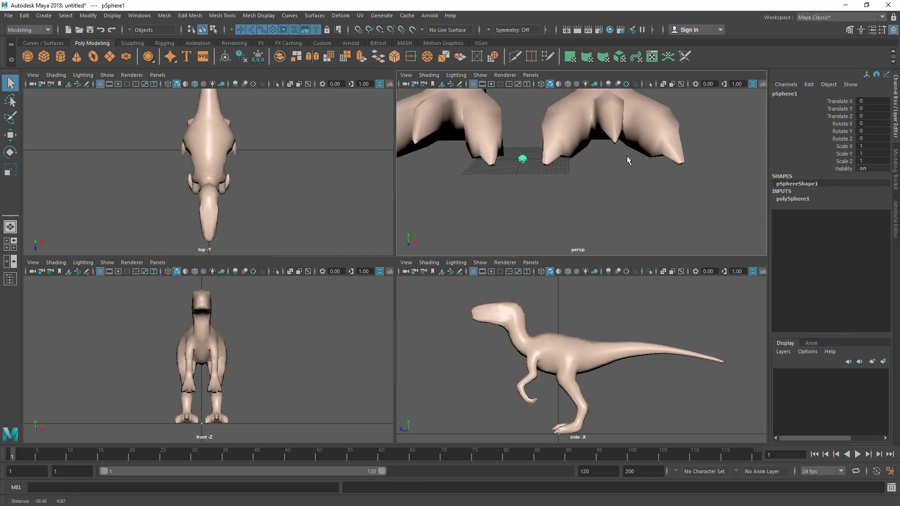
Deselect the sphere, and zoom, pan and orbit the perspective view around the raptor's feet.
scroll(469, 171, up, 4)
alt+middle_drag(536, 186, 566, 201)
click(592, 203)
scroll(506, 178, down, 8)
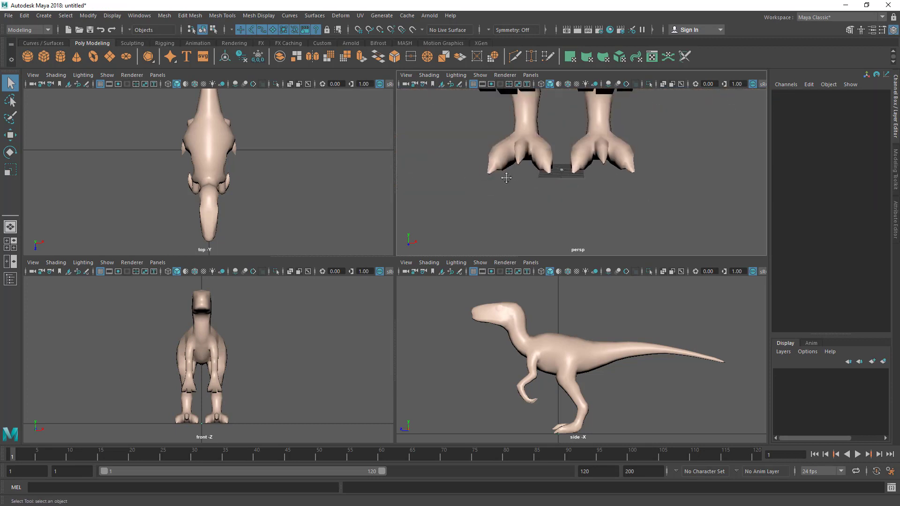
scroll(536, 223, up, 4)
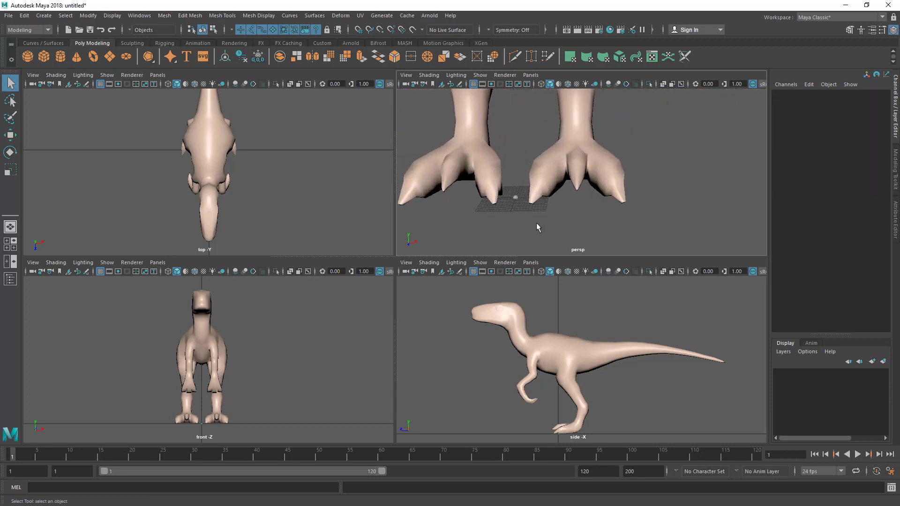
alt+drag(514, 201, 541, 208)
Select the small sphere between the raptor's feet in the perspective view.
click(514, 205)
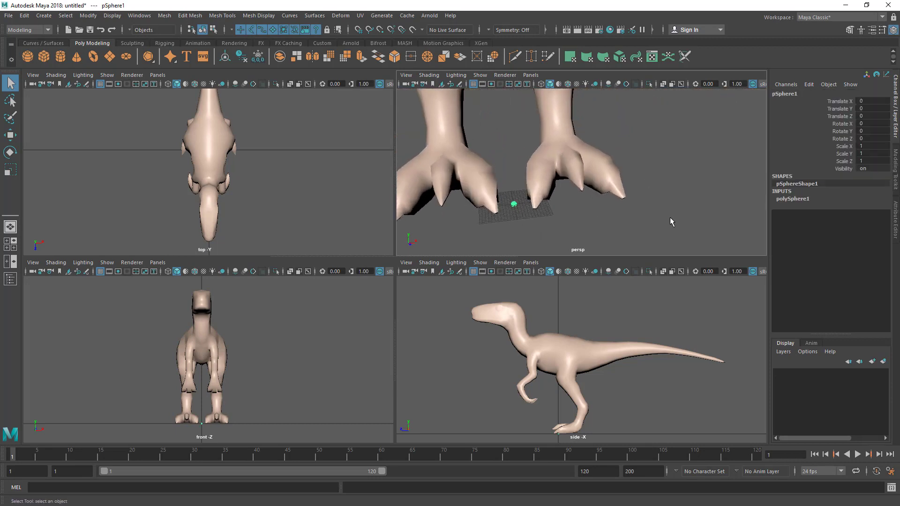
click(609, 225)
click(514, 204)
click(517, 210)
click(515, 204)
alt+middle_drag(520, 218, 522, 212)
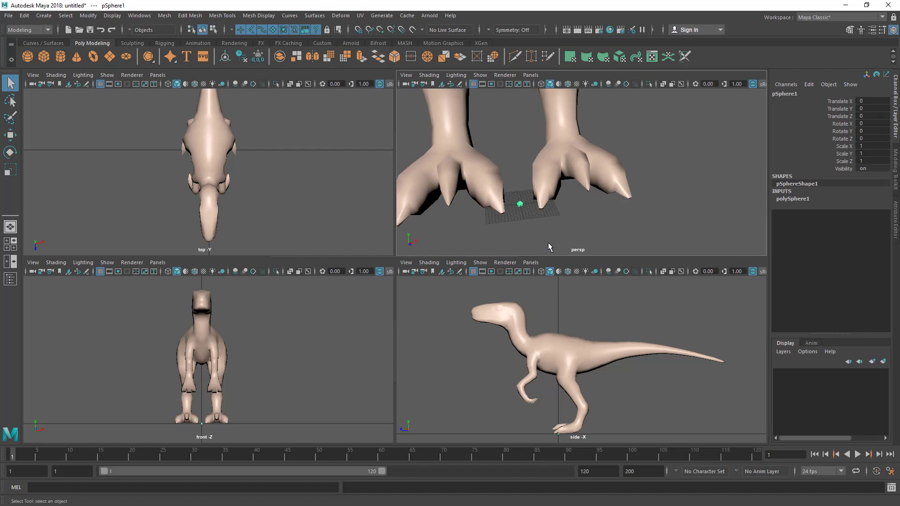
Frame the selected sphere in the perspective view with Frame Selection.
key(f)
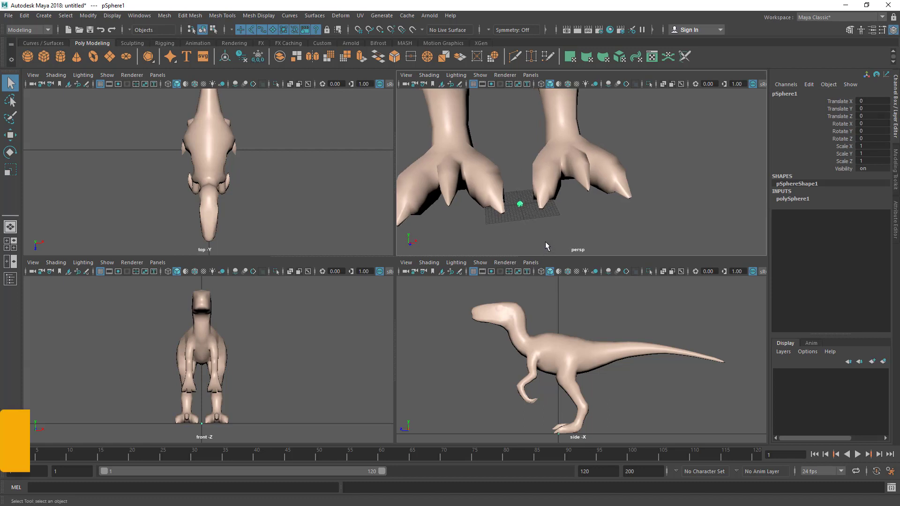
click(406, 76)
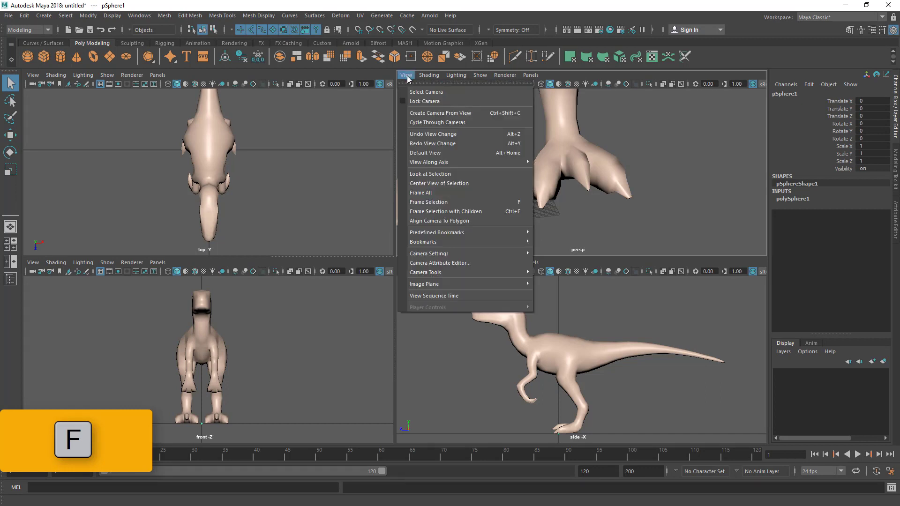
click(444, 203)
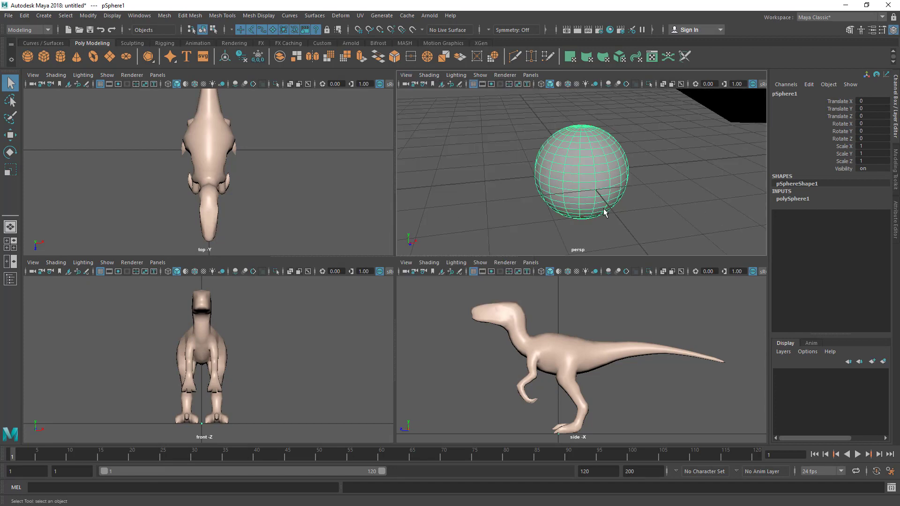
Zoom out from the selected sphere in the perspective view and frame it again with Frame Selection.
alt+right_drag(603, 212, 211, 84)
alt+right_drag(507, 159, 526, 166)
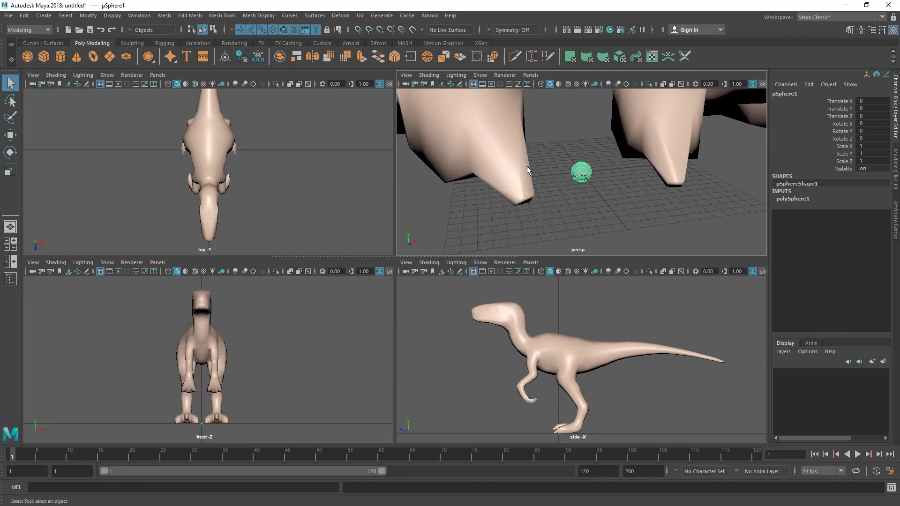
key(f)
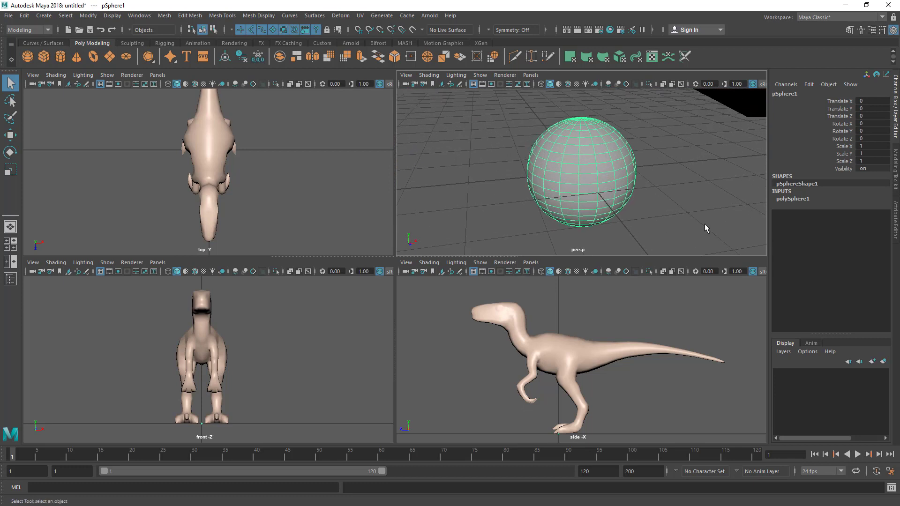
Deselect the sphere, reselect it from farther away between the raptor's feet, and frame it in the perspective view.
click(674, 180)
alt+right_drag(673, 181, 604, 196)
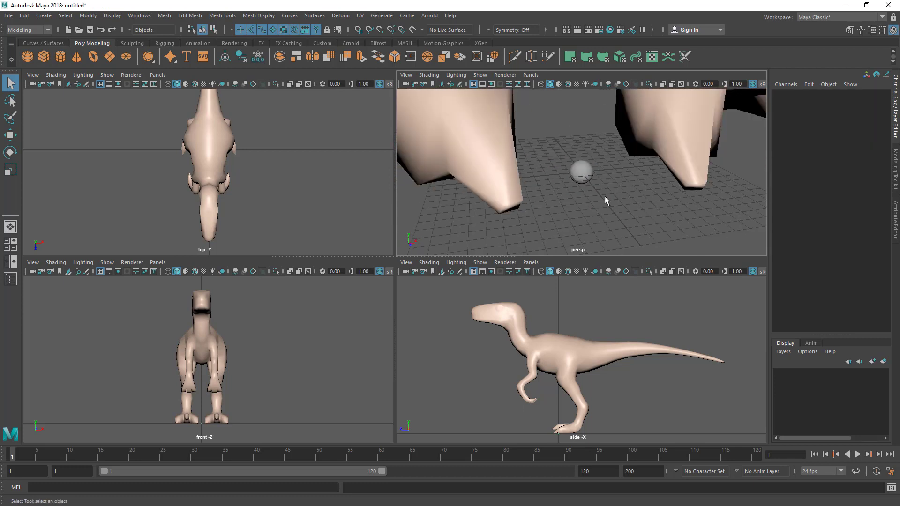
click(584, 174)
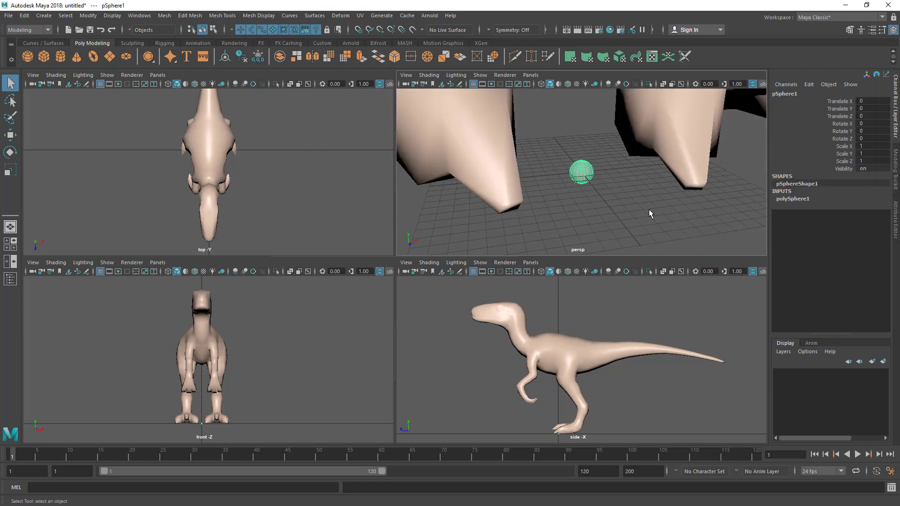
key(f)
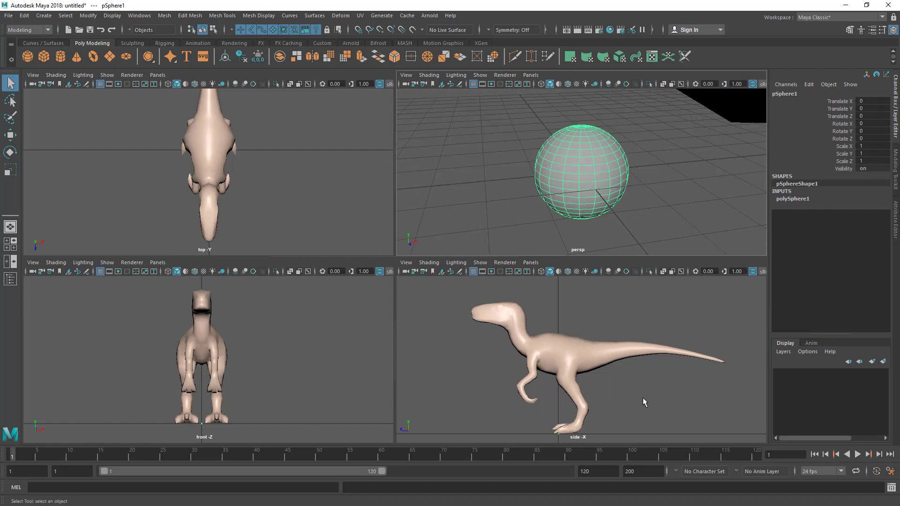
Frame the selected sphere in the side view, and frame it in all four views at once.
key(f)
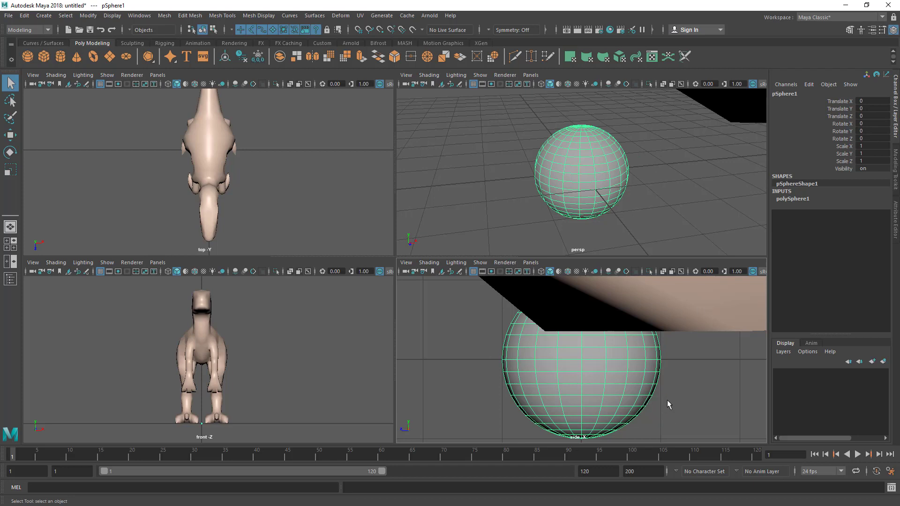
scroll(574, 201, down, 5)
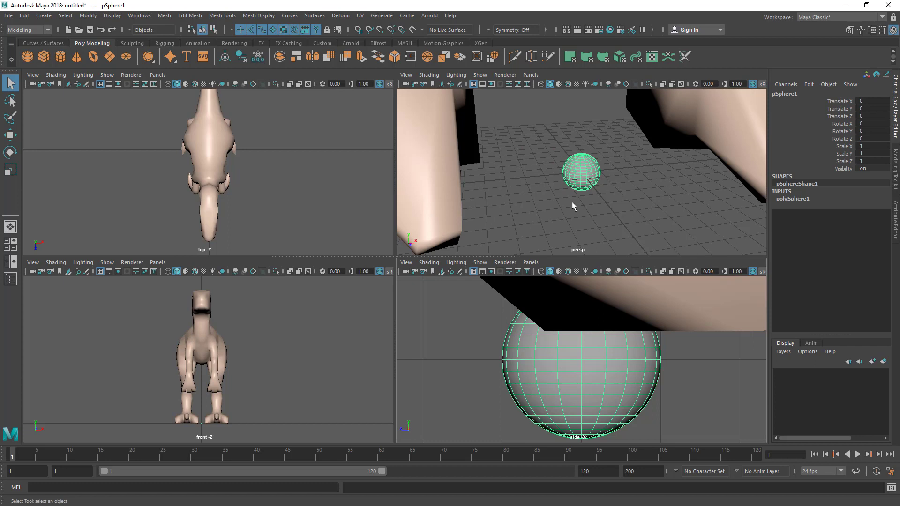
key(shift+f)
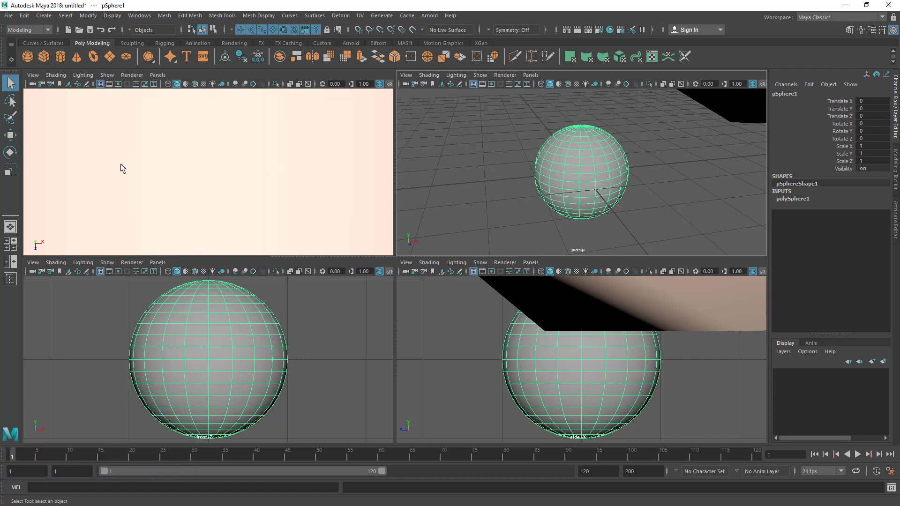
Bring the whole raptor into the perspective view, seen from its side, and leave it deselected.
click(208, 152)
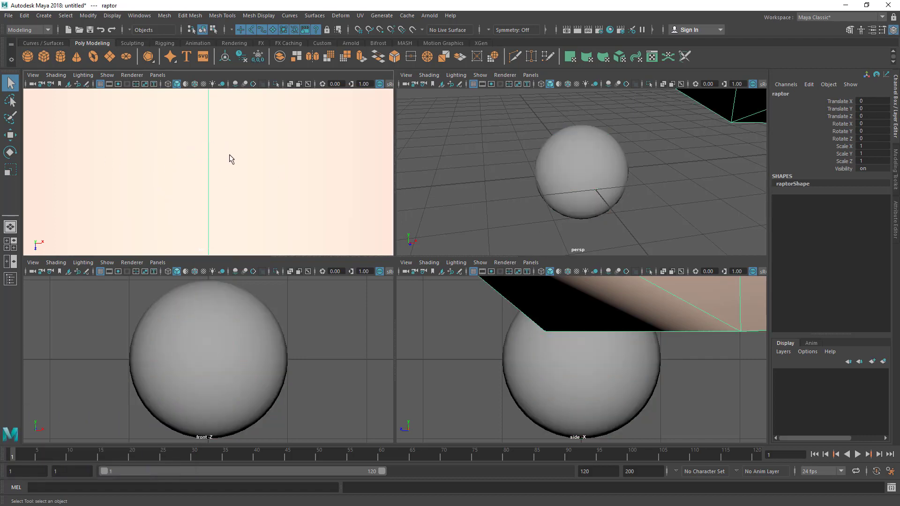
scroll(525, 155, down, 8)
scroll(660, 164, down, 4)
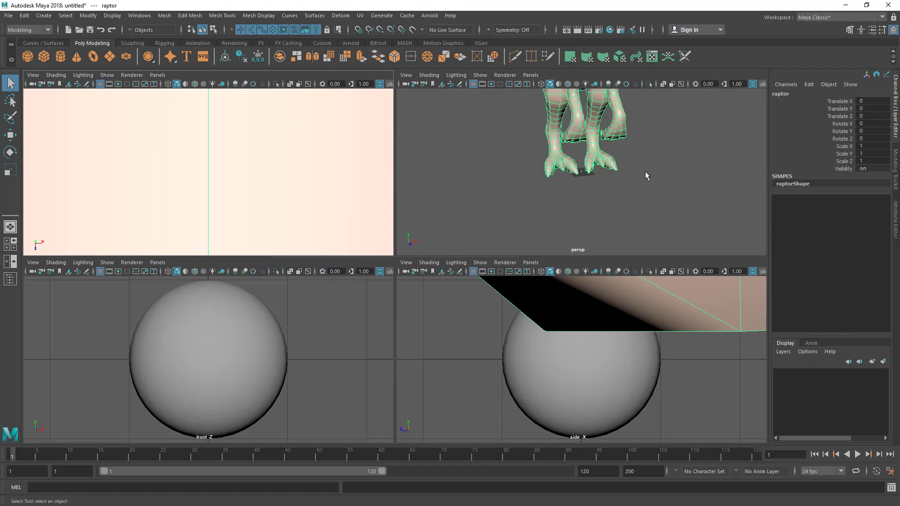
alt+drag(645, 170, 578, 173)
mouse_move(578, 173)
alt+right_down()
mouse_move(705, 229)
mouse_move(635, 194)
mouse_move(535, 176)
mouse_move(530, 149)
mouse_move(544, 155)
mouse_move(542, 211)
mouse_move(533, 192)
alt+right_up()
click(488, 200)
alt+drag(488, 201, 490, 142)
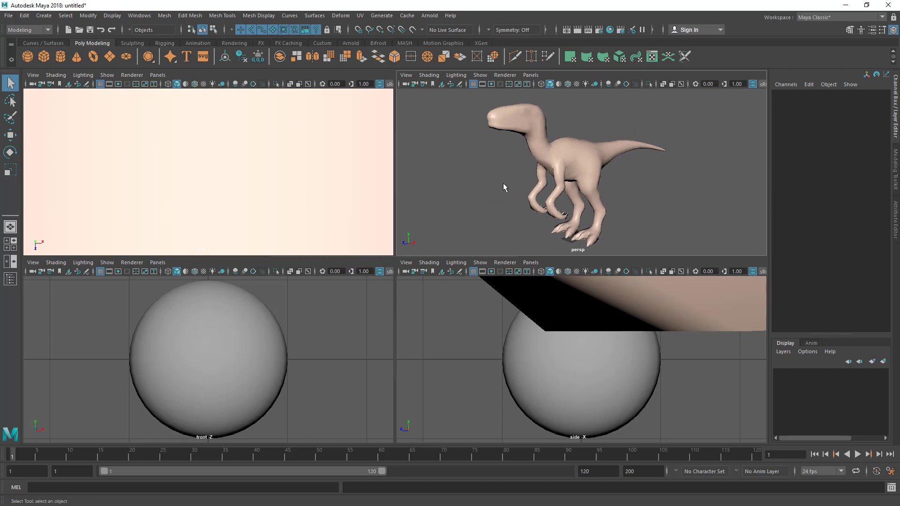
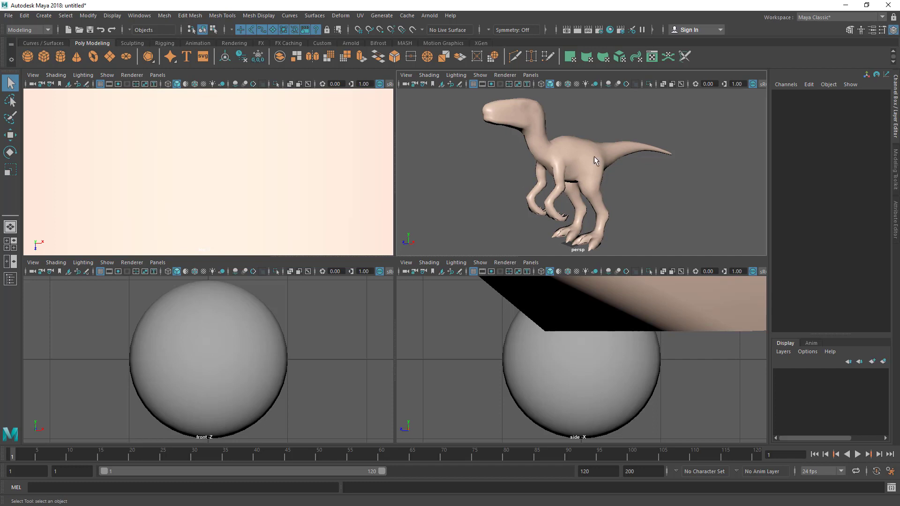
Select and deselect the raptor, and switch the perspective view's shading to Wireframe.
click(533, 143)
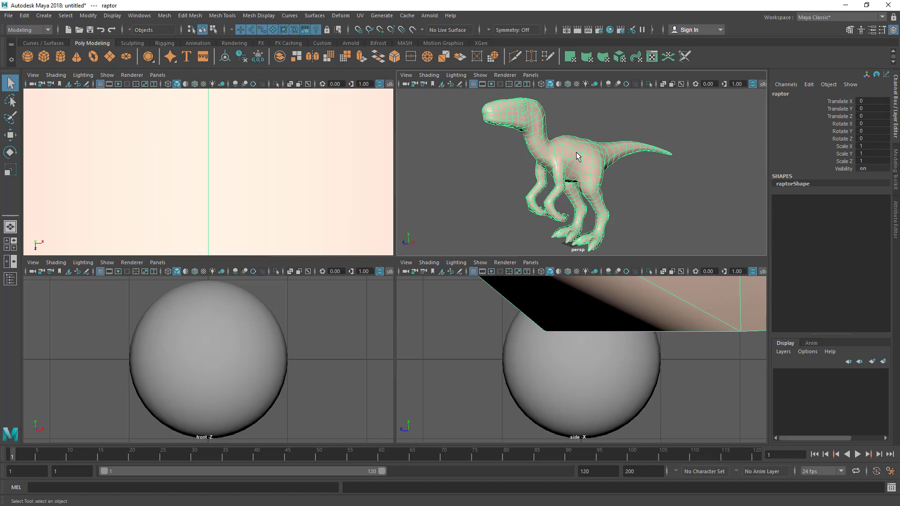
click(599, 120)
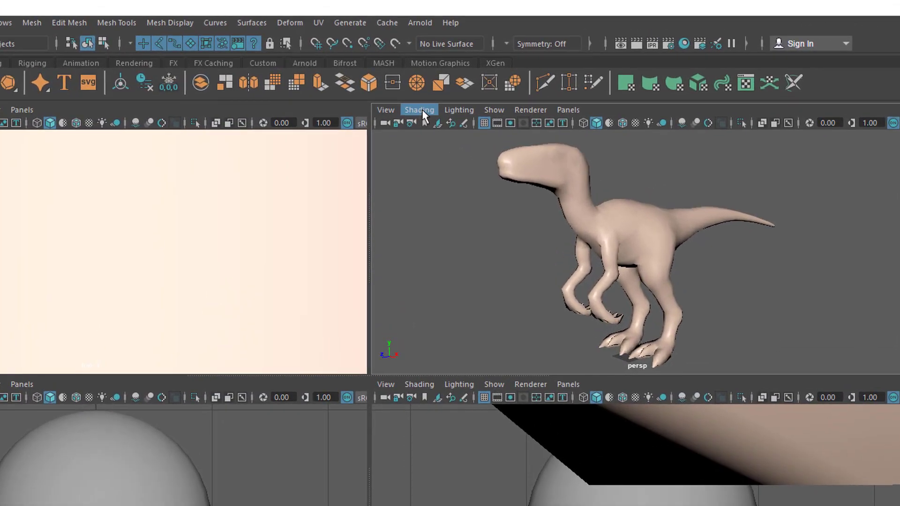
click(422, 110)
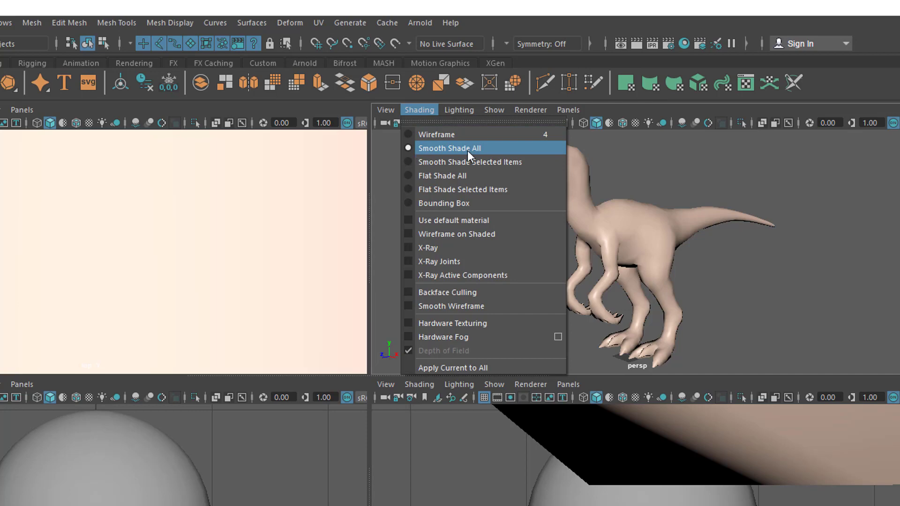
click(432, 135)
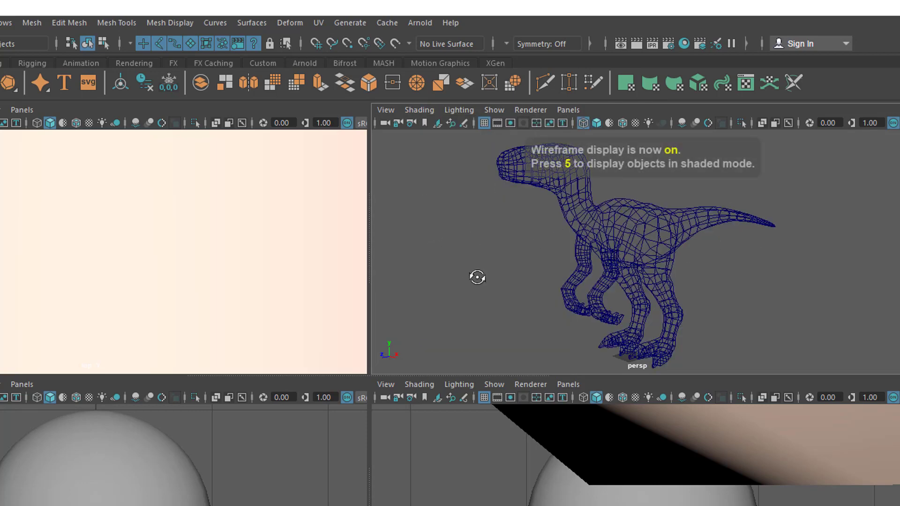
Orbit and zoom around the wireframe raptor in the perspective view, and select its mesh.
alt+drag(476, 277, 498, 284)
alt+right_drag(536, 283, 616, 240)
click(617, 241)
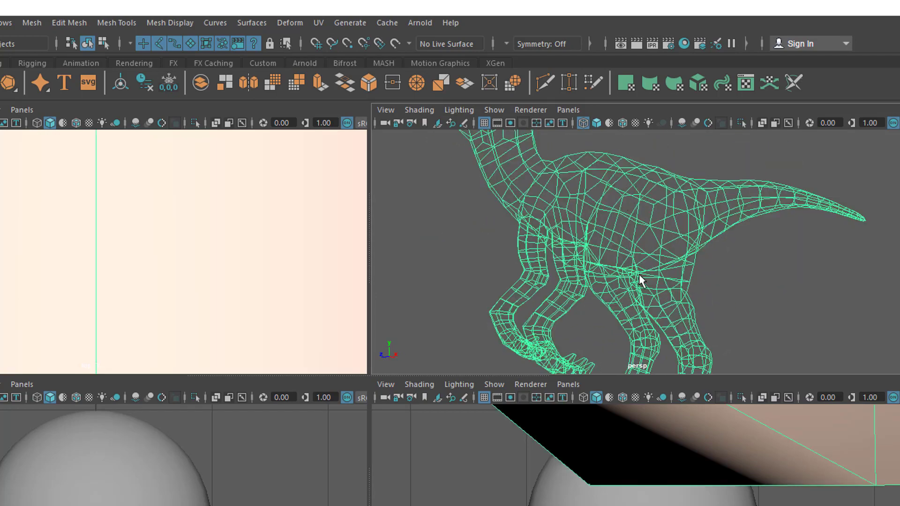
scroll(656, 263, down, 5)
click(496, 225)
click(640, 210)
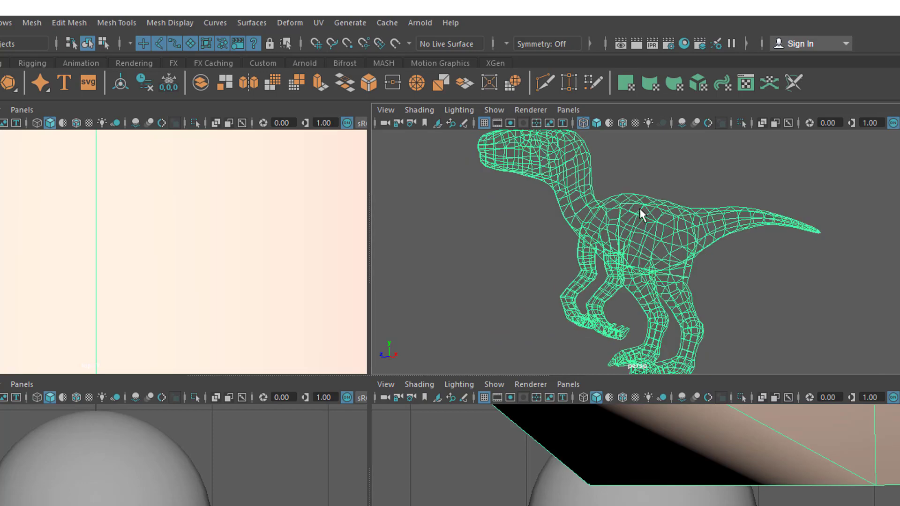
Examine the selected raptor's wireframe from different angles and distances in the perspective view.
alt+right_drag(707, 282, 641, 287)
alt+drag(641, 287, 665, 277)
alt+middle_drag(665, 276, 656, 210)
alt+right_drag(623, 300, 671, 328)
alt+drag(671, 327, 649, 239)
alt+middle_drag(649, 239, 643, 149)
alt+right_drag(643, 150, 836, 346)
alt+drag(625, 219, 702, 244)
alt+middle_drag(701, 244, 701, 262)
alt+right_drag(701, 263, 731, 262)
alt+middle_drag(693, 220, 773, 371)
alt+right_drag(685, 265, 269, 211)
alt+drag(731, 225, 617, 233)
alt+right_drag(617, 233, 496, 214)
alt+middle_drag(661, 209, 680, 297)
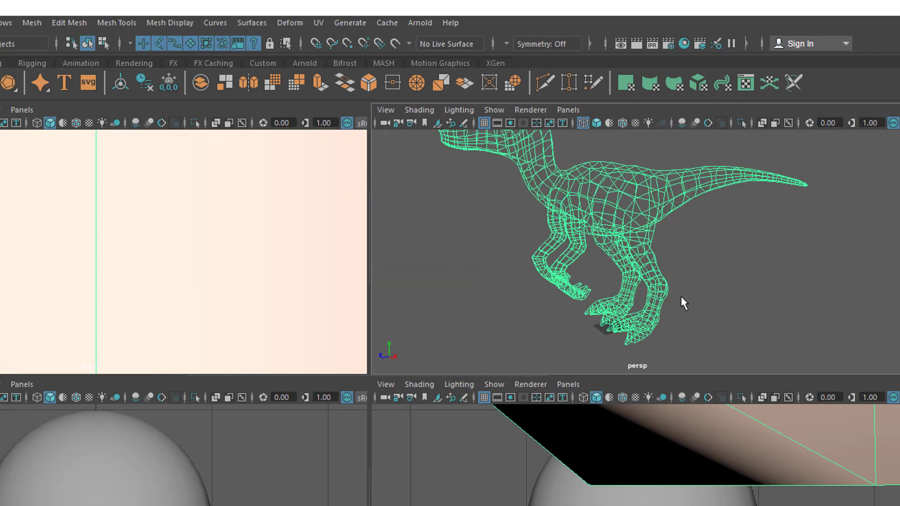
Zoom out the perspective and side views to bring the raptor into both.
alt+right_drag(681, 297, 542, 247)
alt+right_drag(703, 450, 515, 450)
alt+middle_drag(636, 422, 636, 488)
alt+right_drag(656, 455, 562, 454)
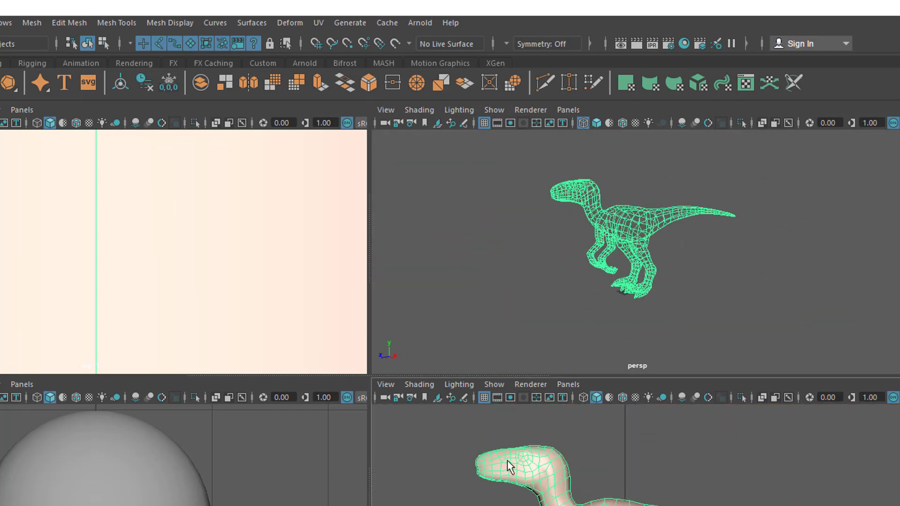
Check the side view's shading options, deselect the raptor, and center it in the side view.
click(418, 384)
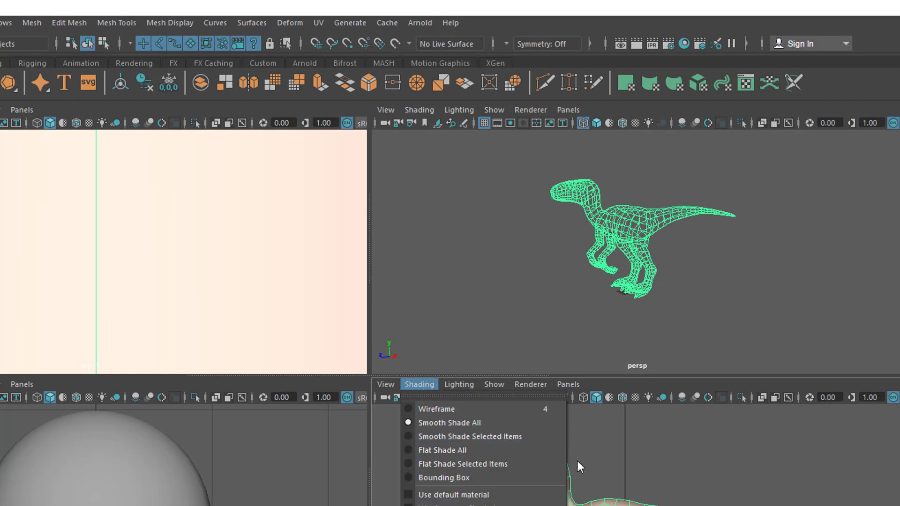
click(642, 457)
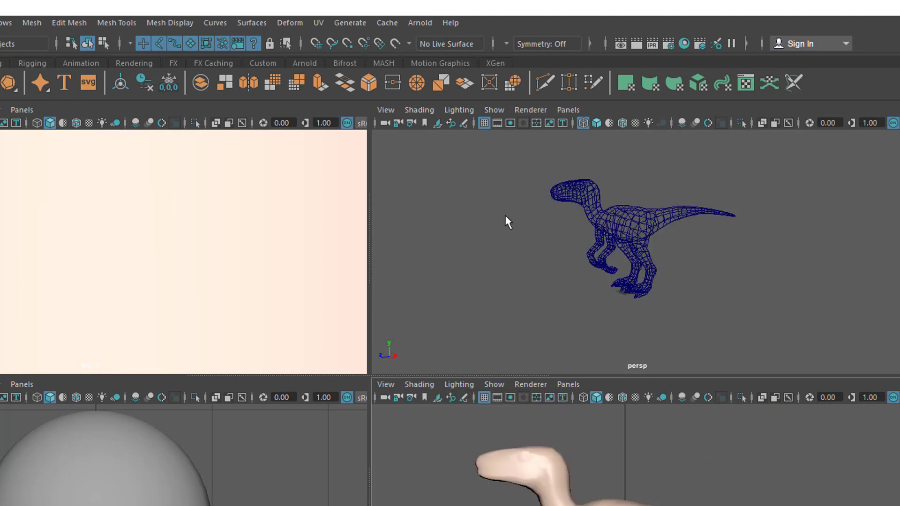
alt+middle_drag(691, 502, 673, 482)
alt+right_drag(673, 482, 667, 486)
alt+middle_drag(666, 486, 664, 477)
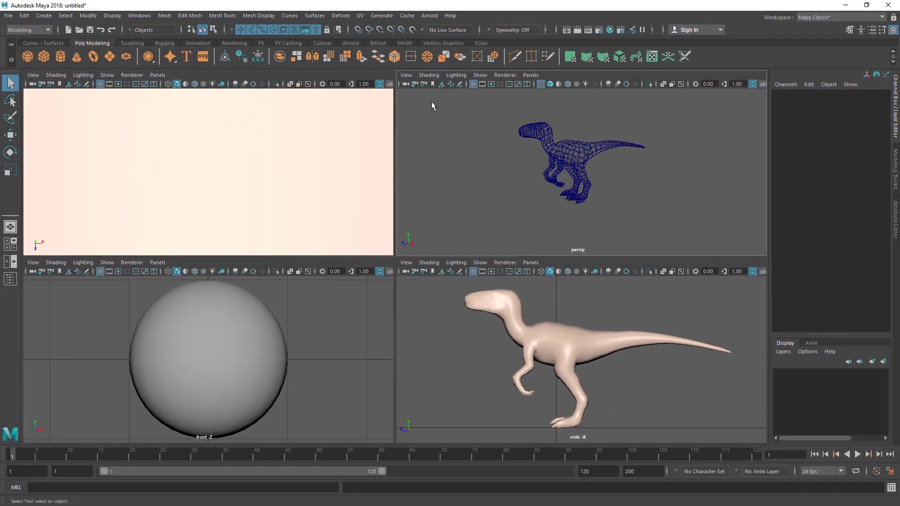
drag(483, 173, 792, 293)
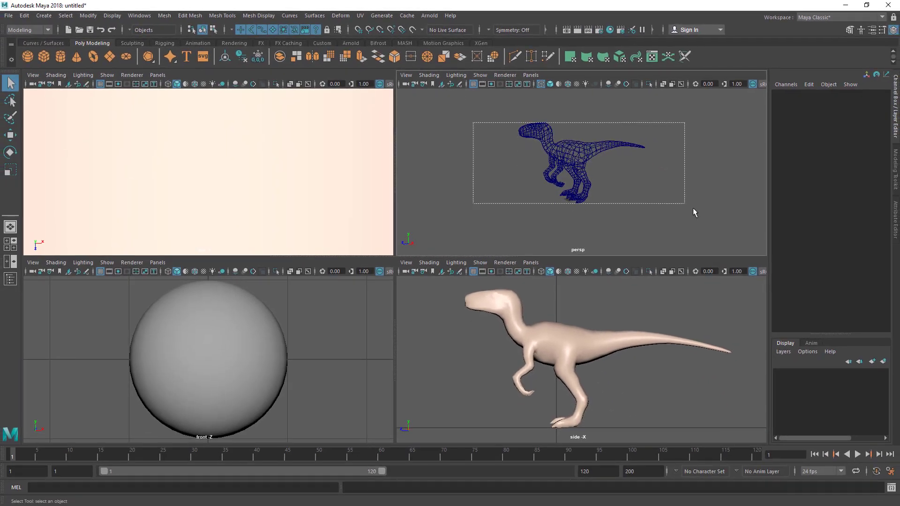
drag(692, 208, 694, 208)
click(675, 223)
drag(449, 340, 463, 345)
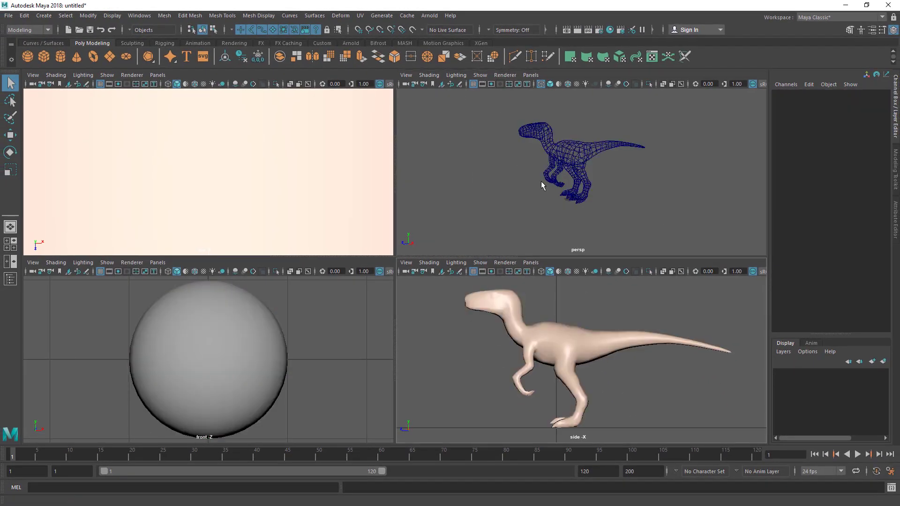
Set the perspective view's shading to Smooth Shade All.
click(516, 173)
alt+middle_drag(517, 172, 492, 184)
alt+right_drag(492, 184, 532, 173)
click(430, 75)
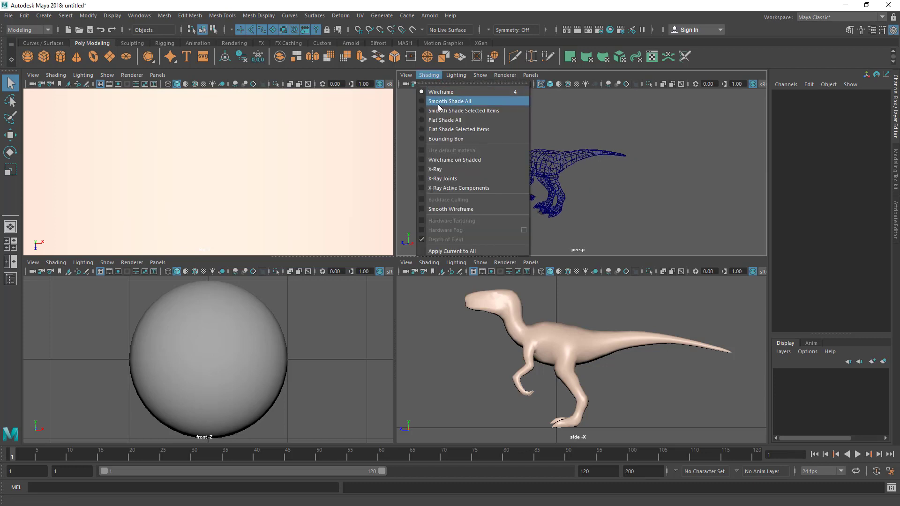
click(439, 102)
Review the perspective view's shading options, and toggle that view to wireframe and back to shaded display.
alt+drag(558, 189, 562, 190)
click(430, 75)
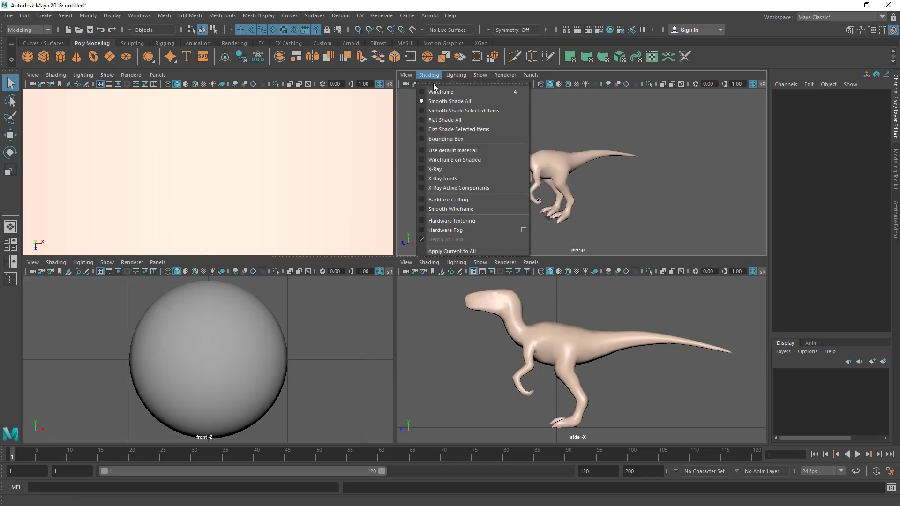
click(520, 101)
key(4)
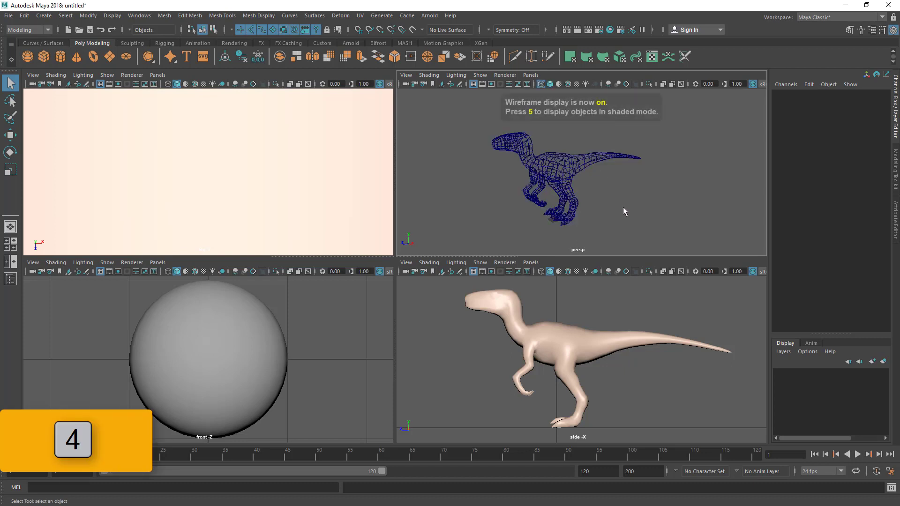
key(5)
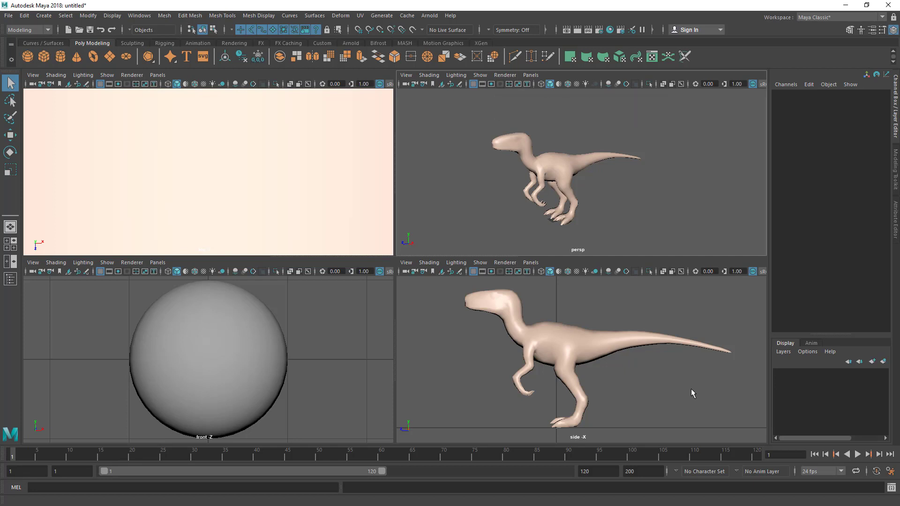
Toggle the side view and the front view to wireframe display and back to shaded.
key(4)
key(5)
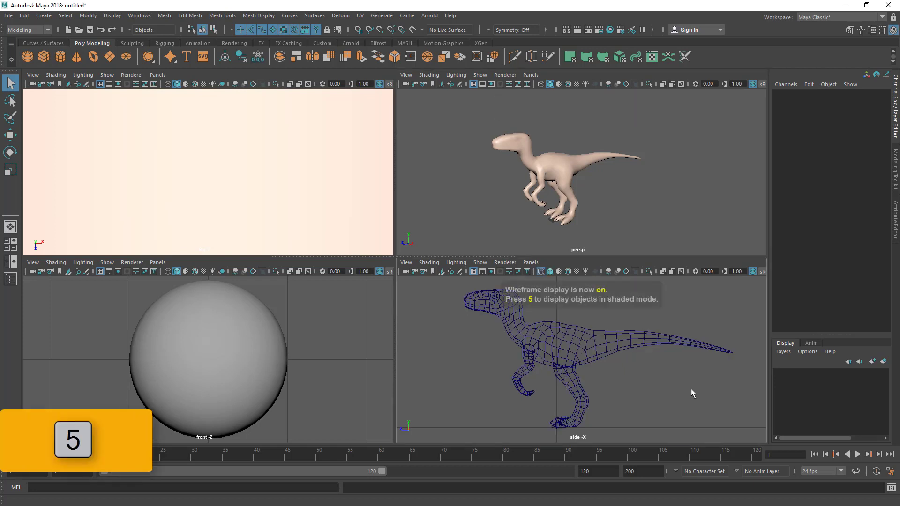
key(4)
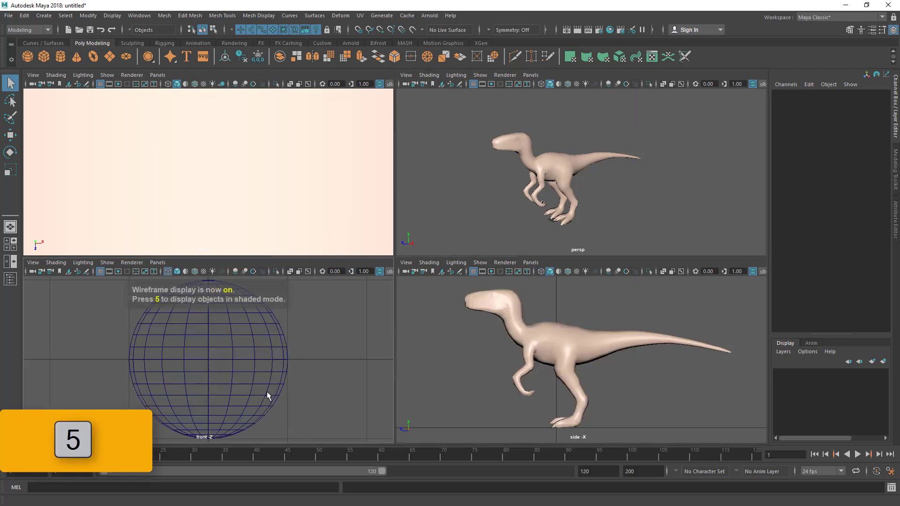
key(5)
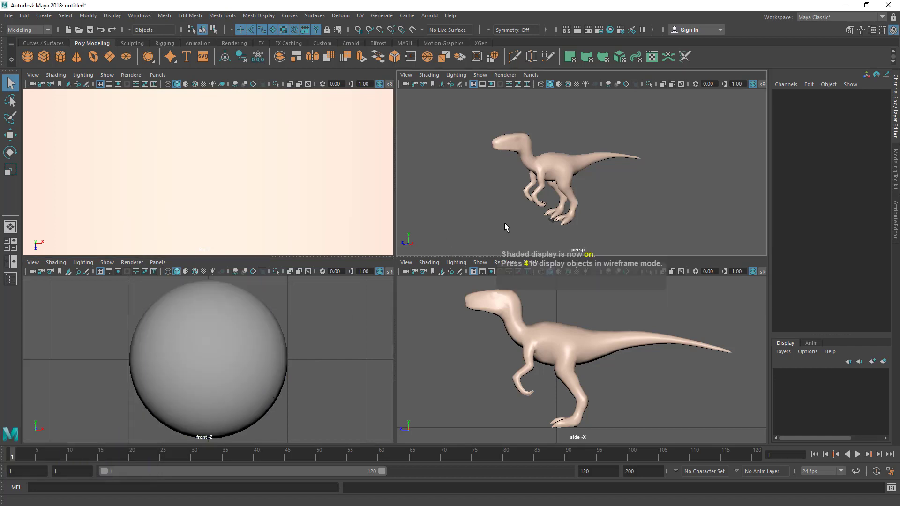
Toggle wireframe display on and off in the perspective view, and move in closer on the shaded raptor.
key(4)
key(5)
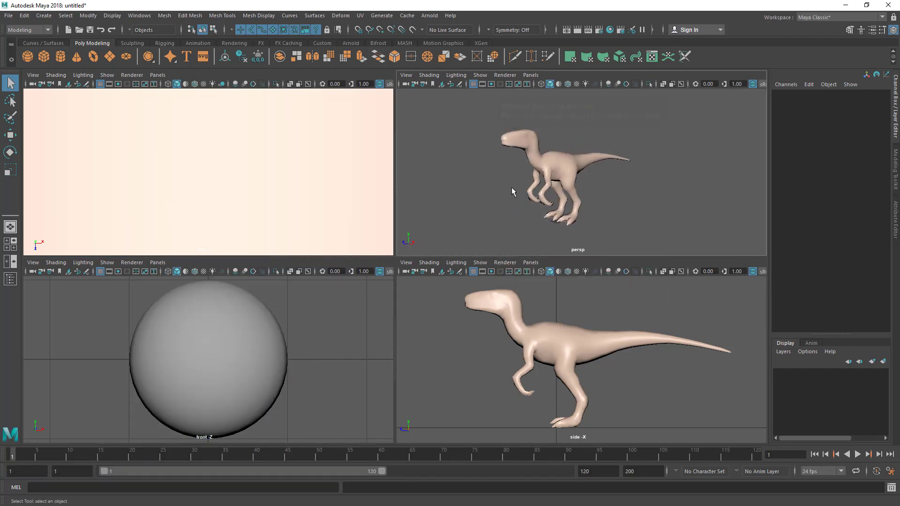
mouse_move(511, 187)
alt+mouse_down()
mouse_move(524, 168)
mouse_move(496, 163)
mouse_move(500, 154)
alt+mouse_up()
alt+right_drag(498, 150, 361, 187)
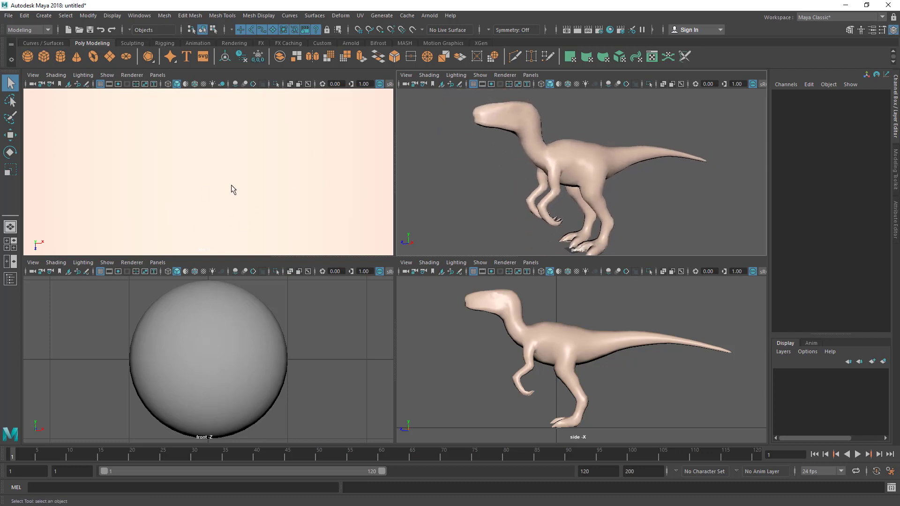
Switch the top view to wireframe display and bring the sphere and the surrounding raptor mesh into view.
key(4)
scroll(260, 180, down, 5)
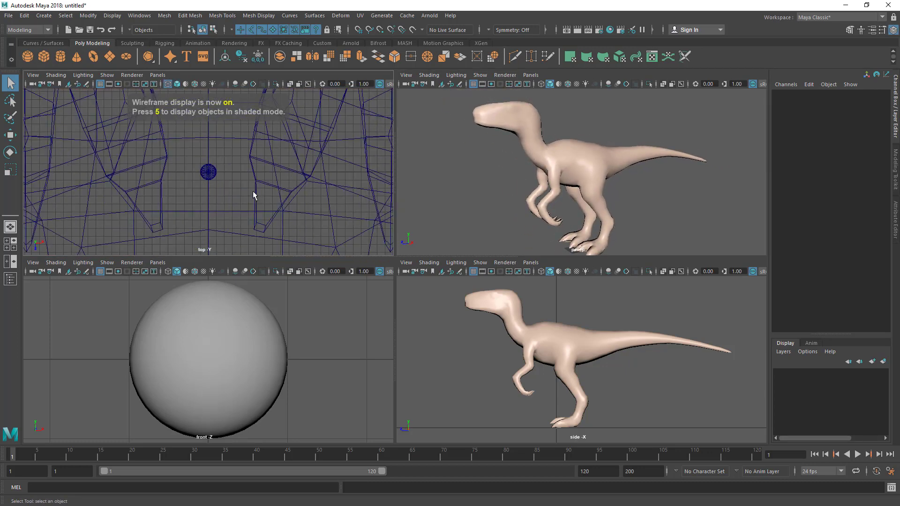
Examine the sphere inside the raptor's wireframe in the top view, and return the top view to shaded display.
scroll(252, 190, down, 4)
scroll(227, 175, up, 2)
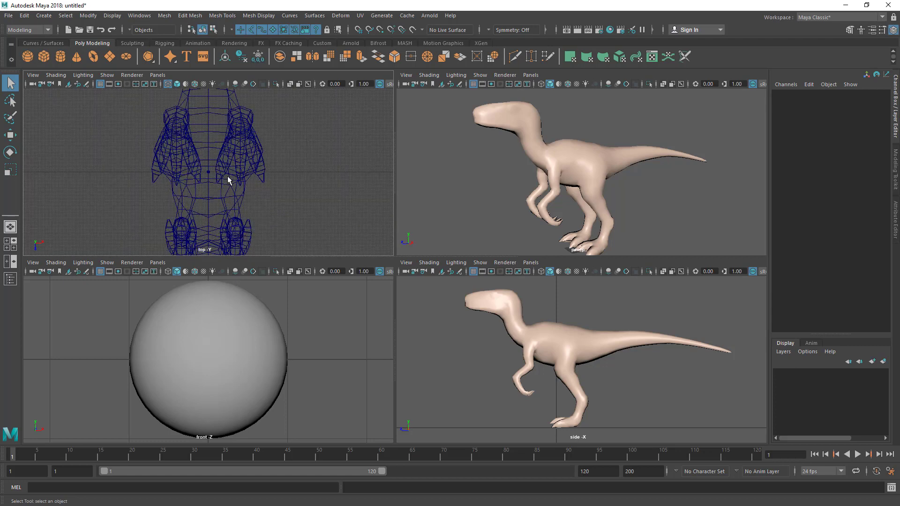
click(227, 175)
scroll(228, 180, up, 2)
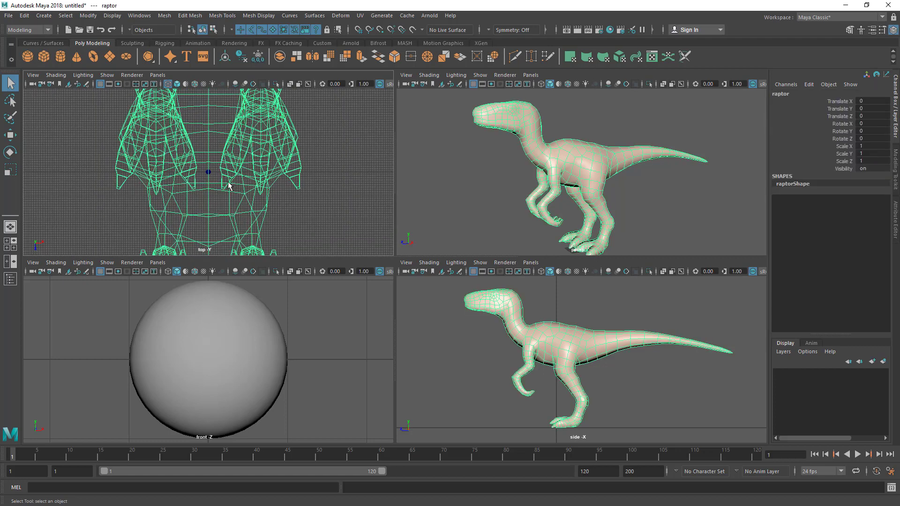
click(296, 200)
scroll(220, 206, up, 3)
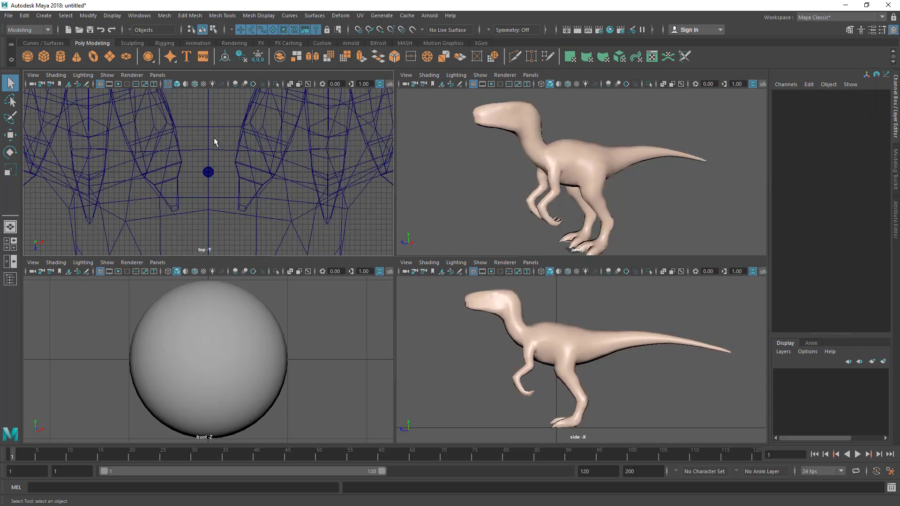
key(5)
key(5)
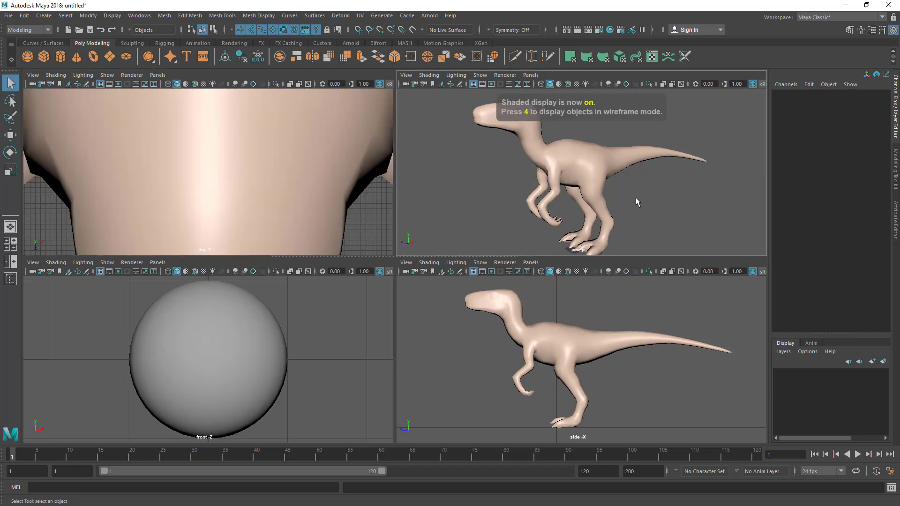
Turn on Wireframe on Shaded for the raptor in the perspective view.
mouse_move(572, 167)
alt+mouse_down()
mouse_move(451, 178)
mouse_move(575, 176)
mouse_move(536, 168)
alt+mouse_up()
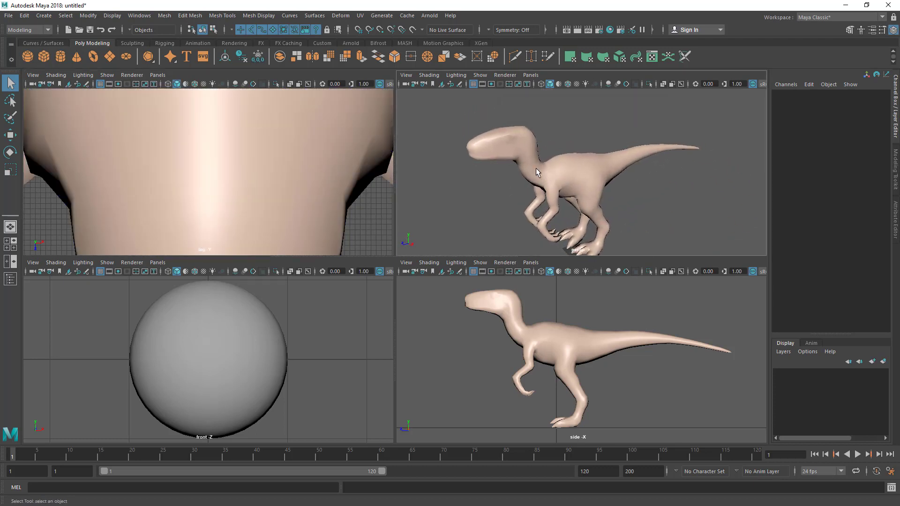
click(430, 76)
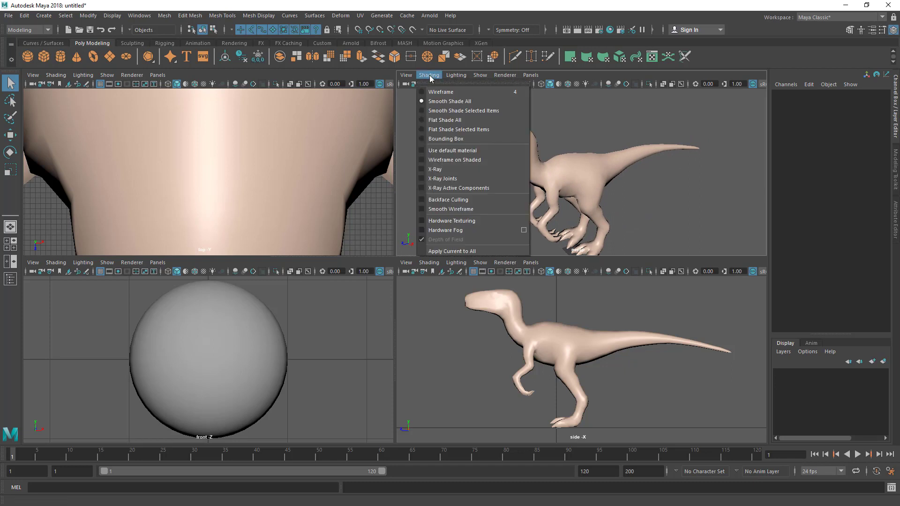
mouse_move(609, 185)
alt+mouse_down()
mouse_move(623, 186)
mouse_move(585, 164)
mouse_move(603, 166)
mouse_move(580, 175)
alt+mouse_up()
click(424, 75)
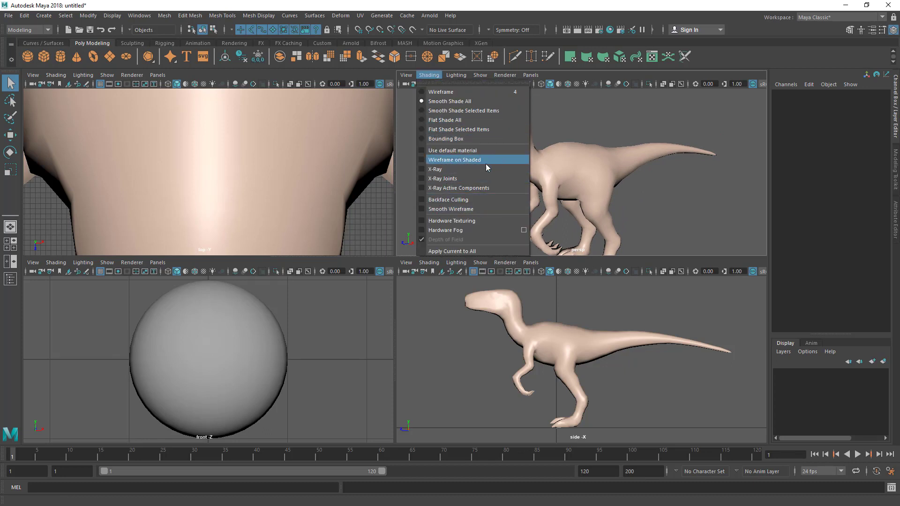
click(437, 161)
Examine the mesh edges overlaid on the shaded raptor around its head, neck and body in the perspective view.
scroll(534, 178, up, 5)
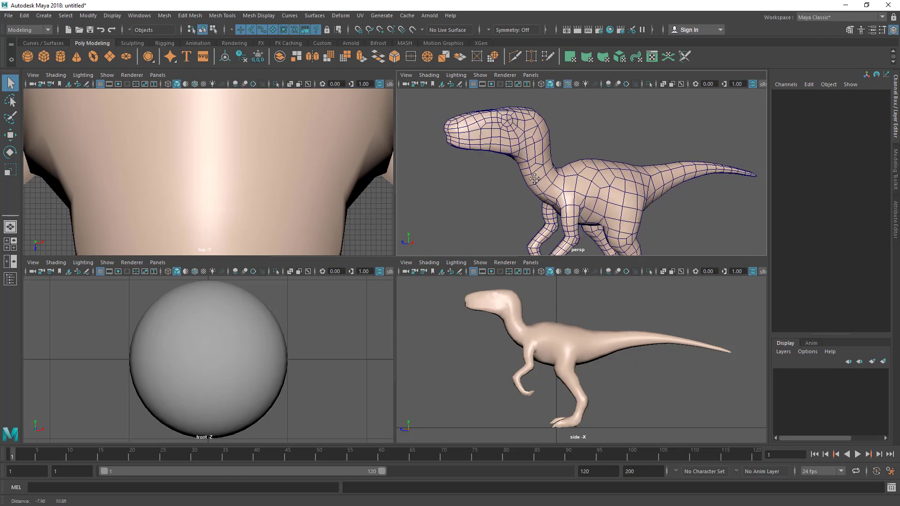
scroll(534, 179, up, 3)
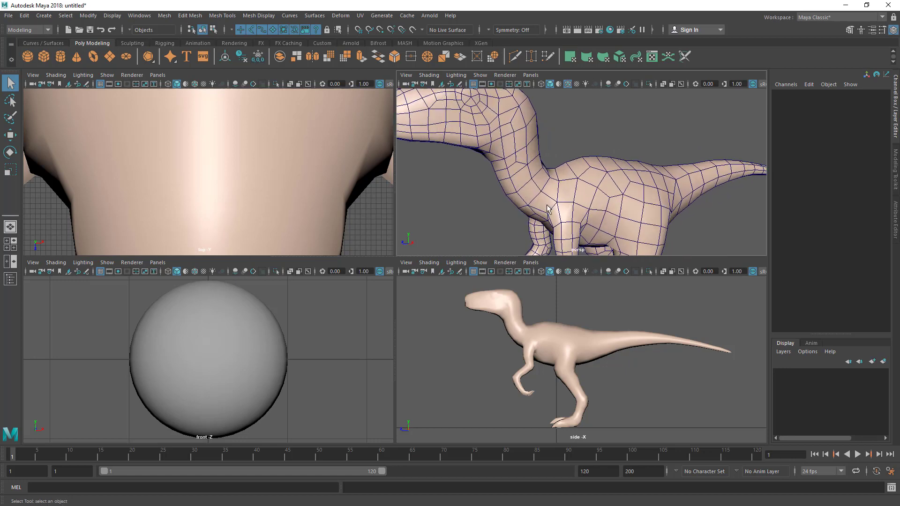
click(519, 191)
click(575, 141)
alt+drag(564, 193, 546, 180)
scroll(546, 180, up, 8)
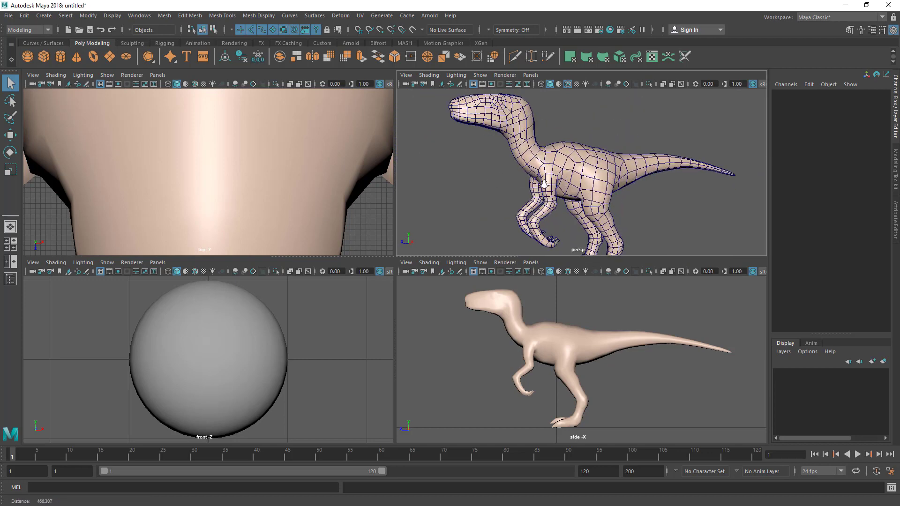
scroll(561, 188, down, 3)
scroll(536, 169, up, 5)
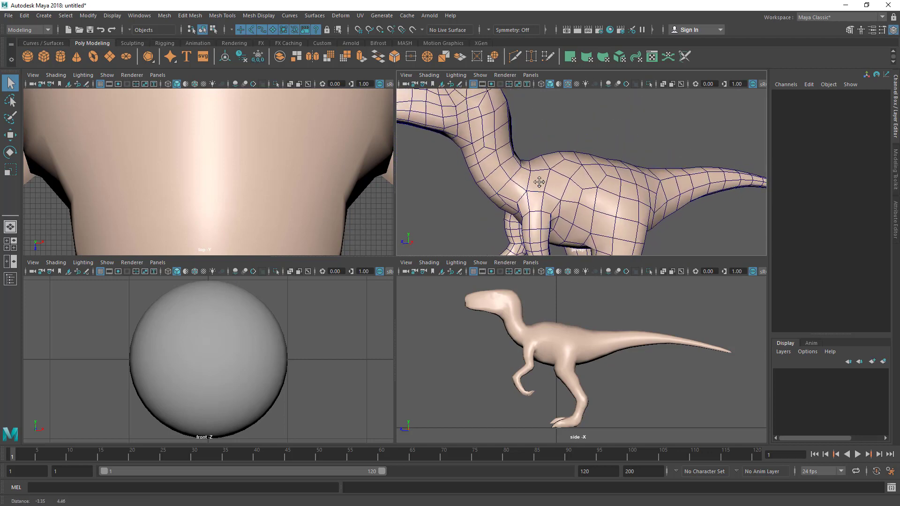
scroll(513, 178, up, 3)
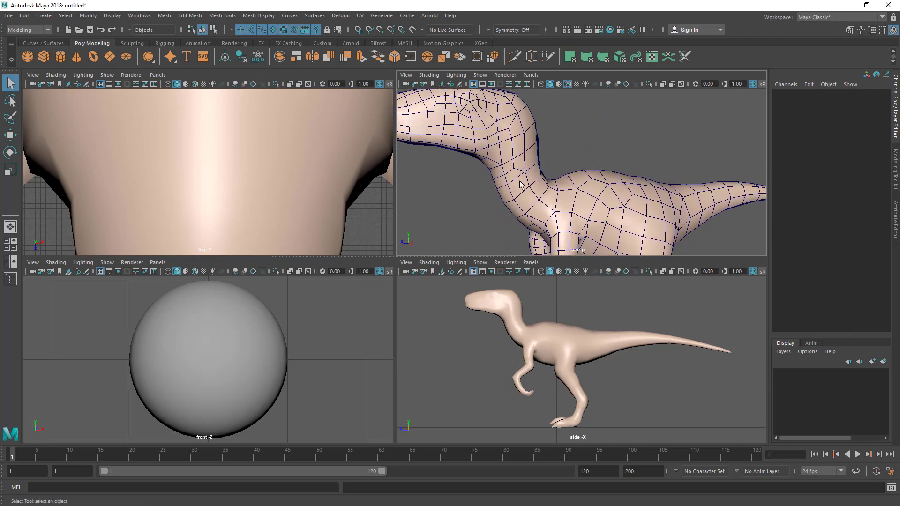
alt+drag(528, 154, 561, 149)
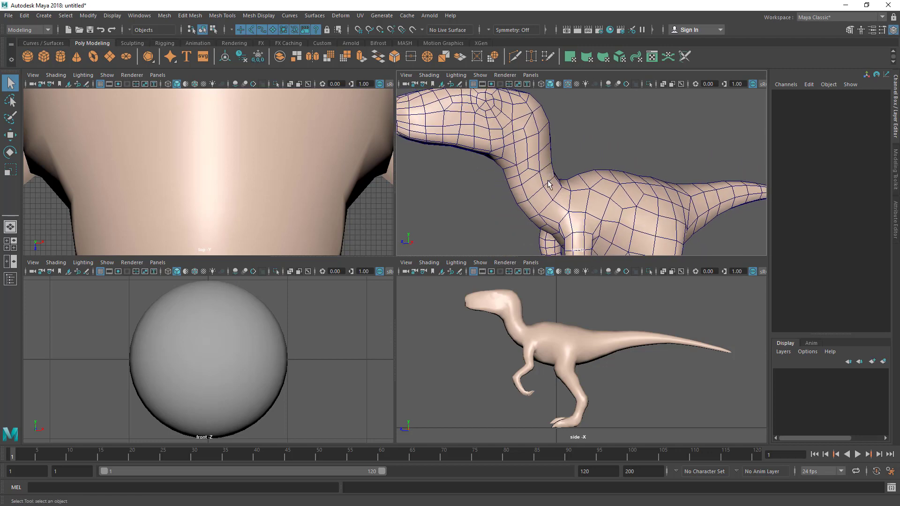
mouse_move(532, 208)
alt+mouse_down()
mouse_move(605, 205)
mouse_move(529, 201)
alt+mouse_up()
alt+middle_drag(513, 159, 519, 192)
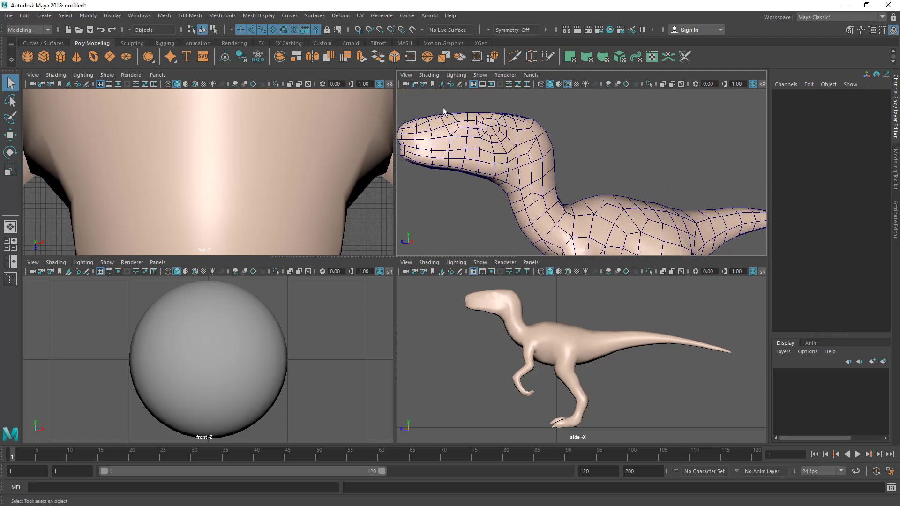
Turn off Wireframe on Shaded in the perspective view, and review the remaining shading options.
click(429, 76)
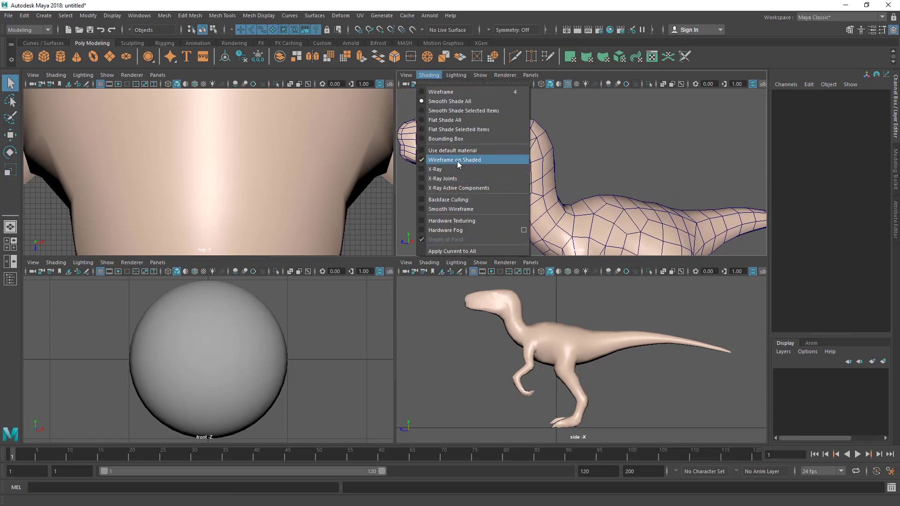
click(443, 160)
click(431, 76)
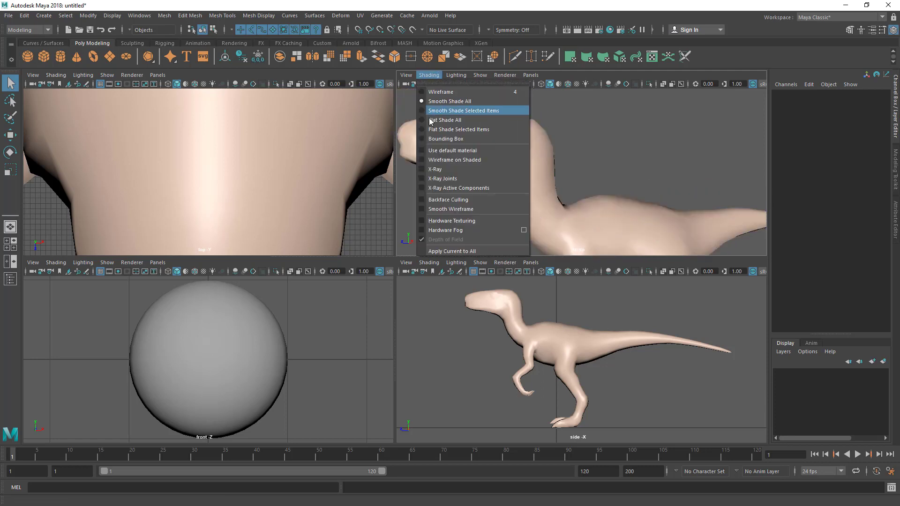
click(598, 140)
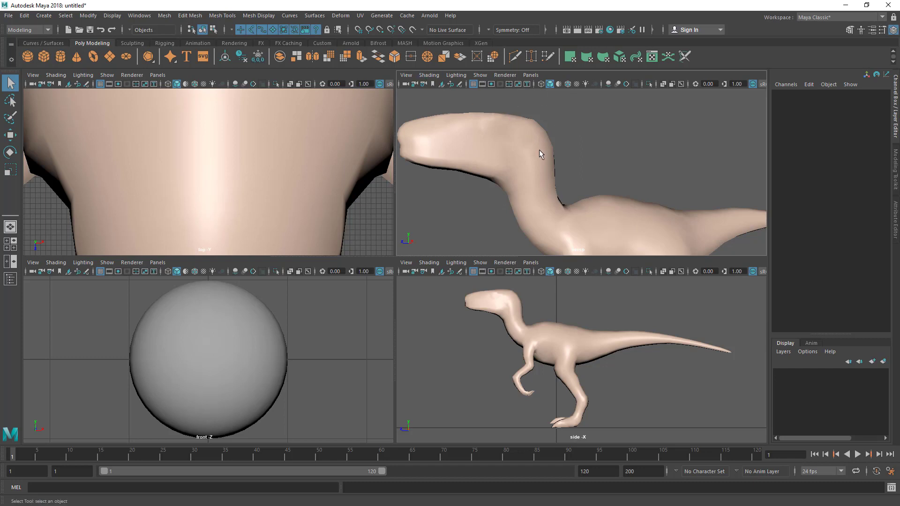
Toggle the perspective view between wireframe and smooth shading twice, and review its shading modes.
click(541, 84)
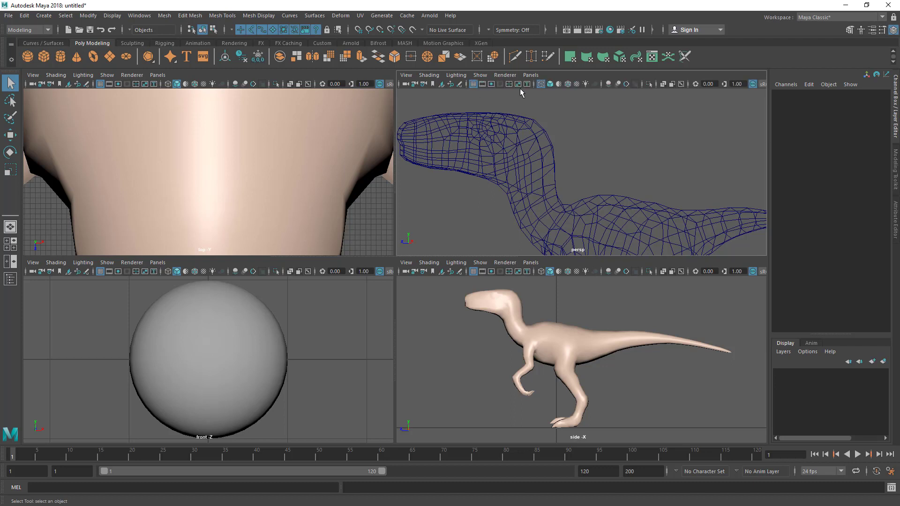
click(550, 84)
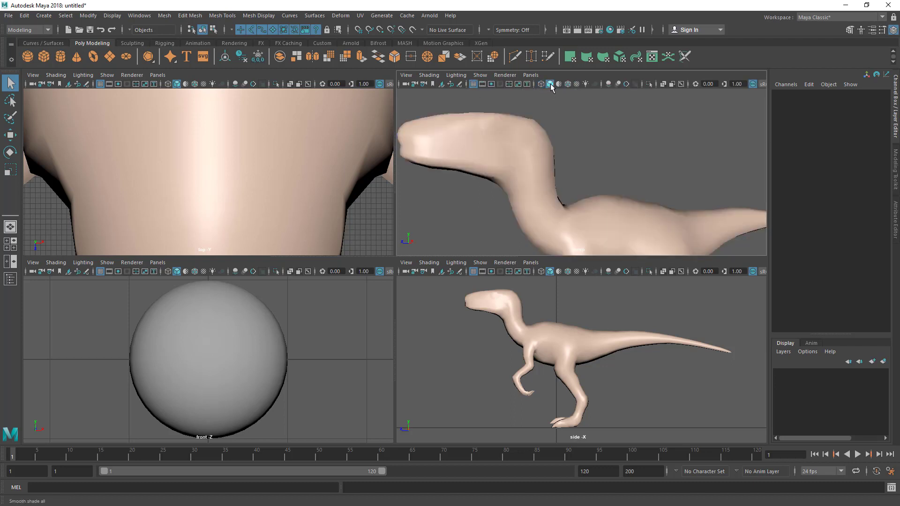
alt+drag(592, 143, 598, 153)
alt+right_drag(598, 153, 528, 129)
alt+middle_drag(528, 129, 528, 111)
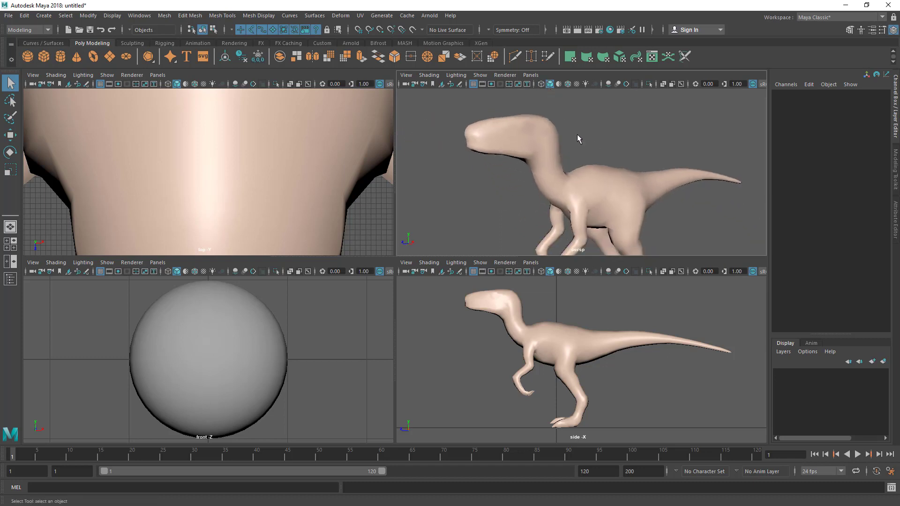
key(4)
key(5)
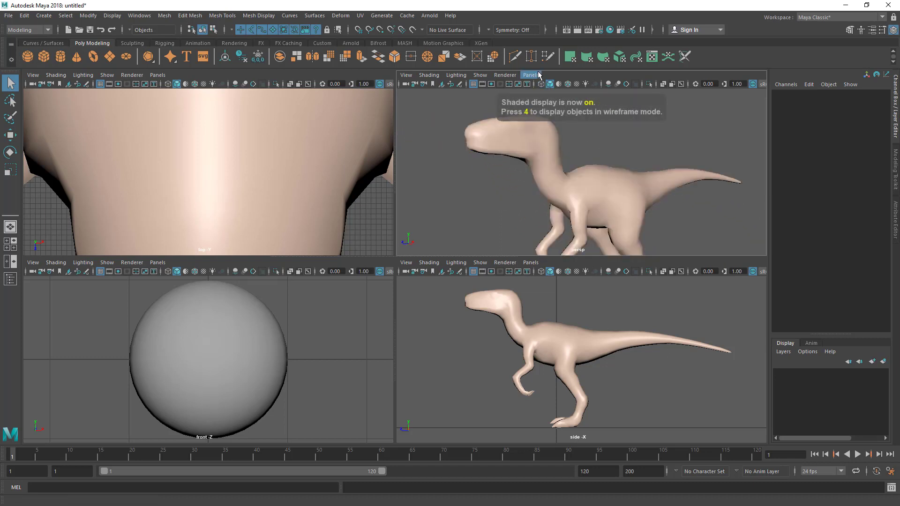
click(429, 75)
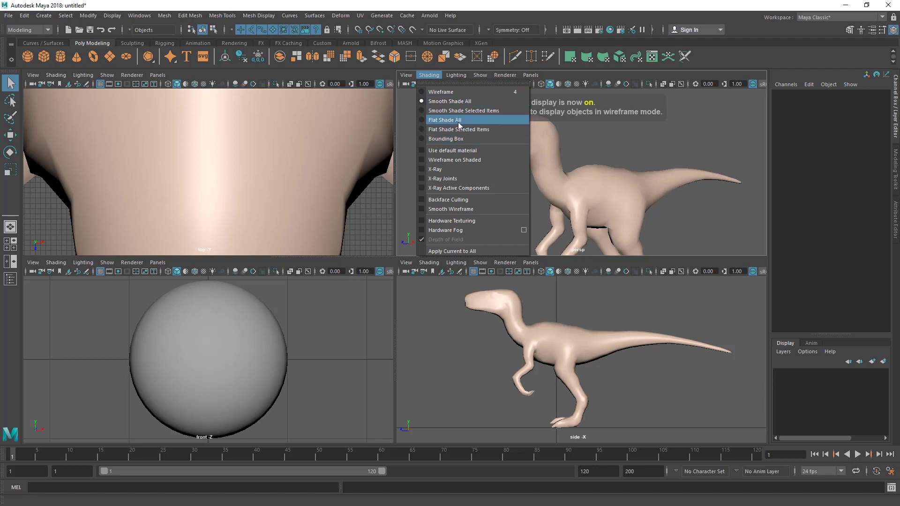
click(584, 122)
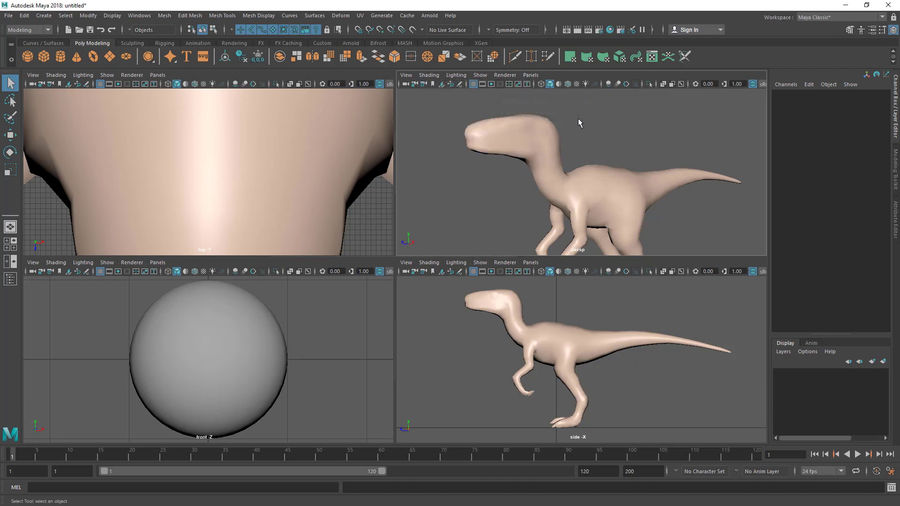
Turn on Hardware Texturing in the perspective view and select the raptor.
alt+middle_drag(549, 158, 543, 155)
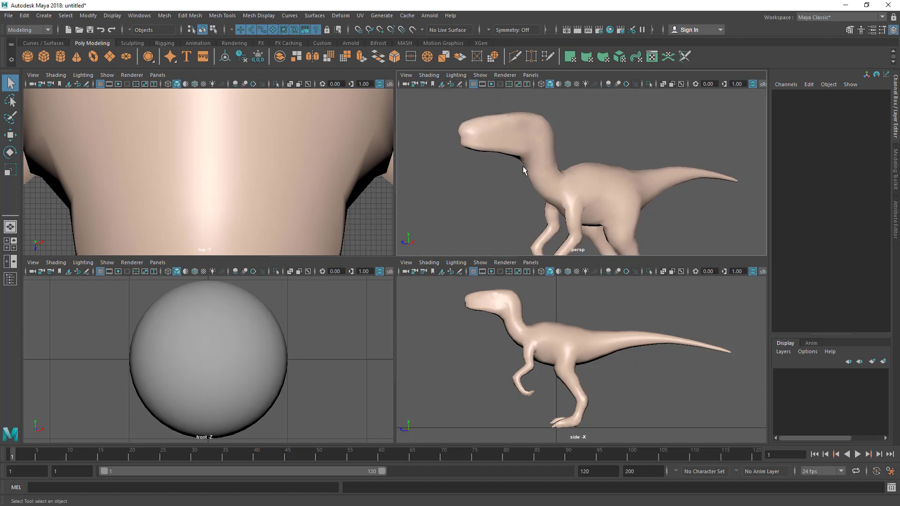
alt+drag(523, 167, 482, 95)
click(518, 151)
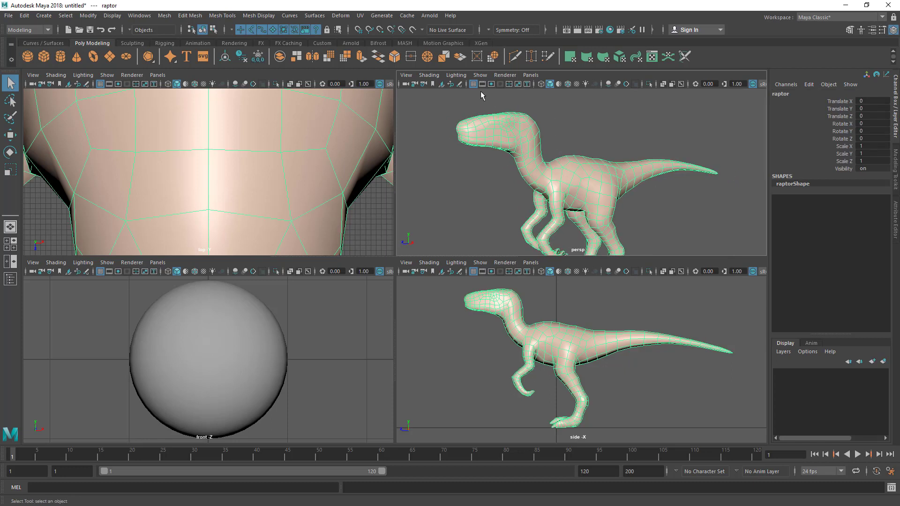
click(429, 76)
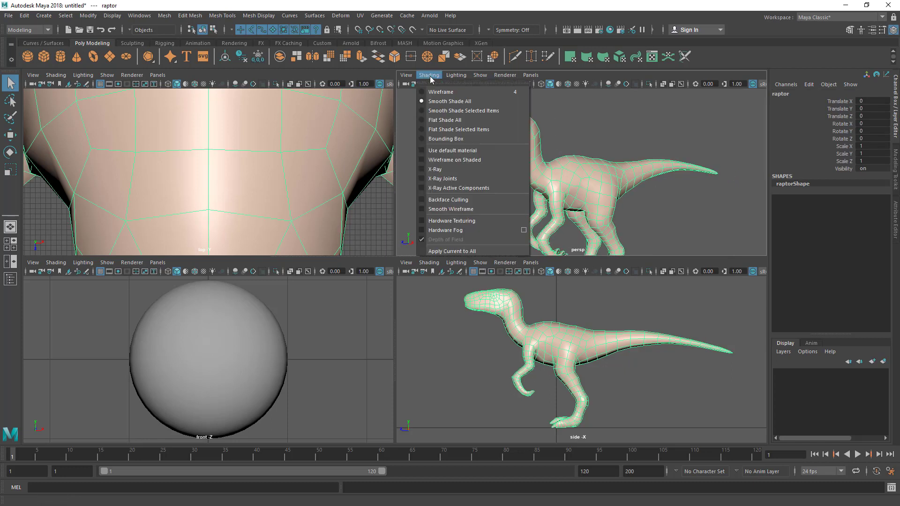
click(425, 222)
mouse_move(540, 177)
alt+mouse_down()
mouse_move(667, 176)
mouse_move(529, 174)
alt+mouse_up()
click(561, 129)
click(511, 136)
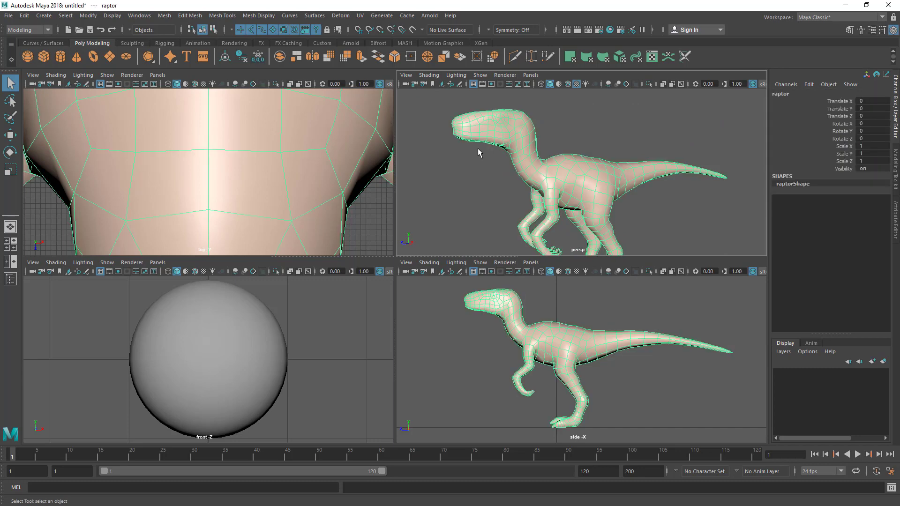
alt+drag(477, 148, 496, 184)
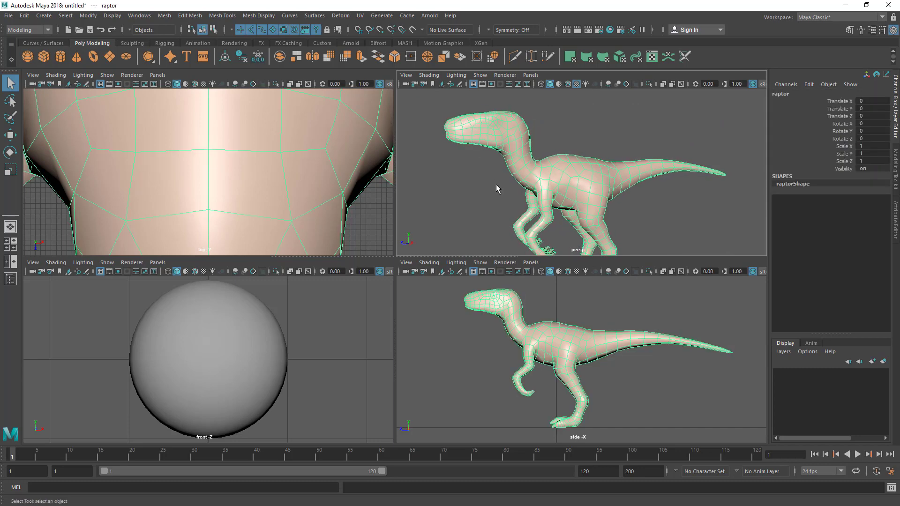
mouse_move(514, 146)
alt+mouse_down()
mouse_move(542, 179)
mouse_move(518, 146)
alt+mouse_up()
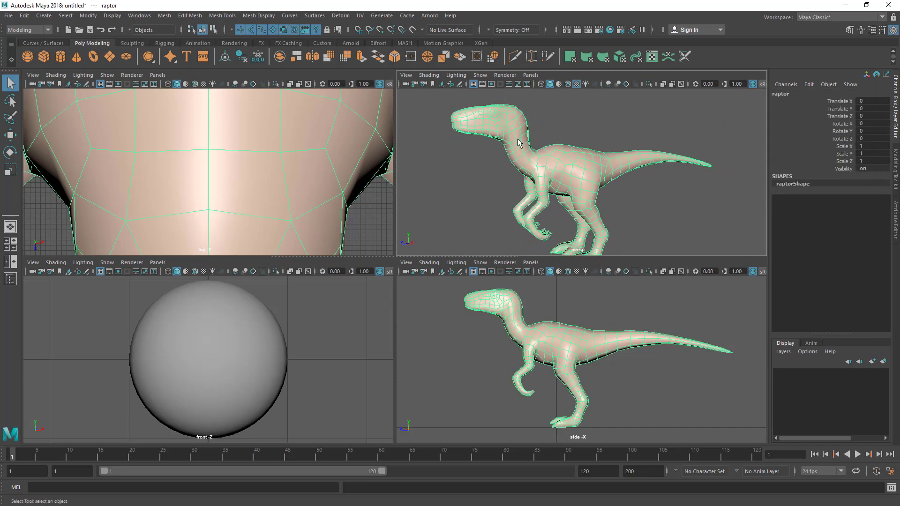
Maximize the perspective view and open the selected raptor's attributes for editing.
right_click(518, 140)
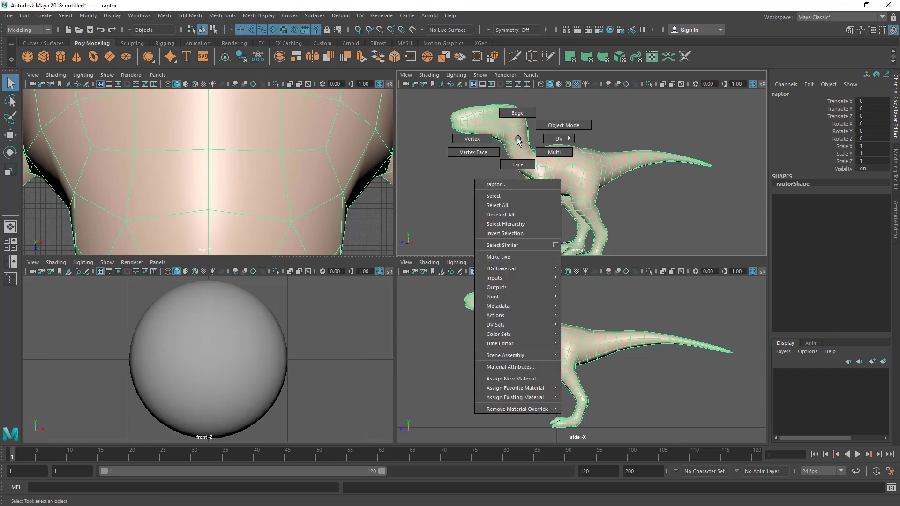
key(space)
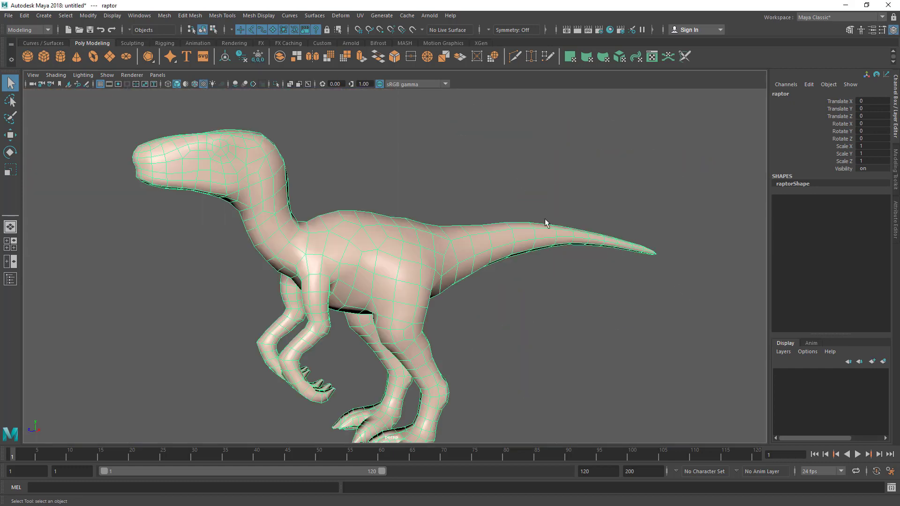
alt+drag(490, 244, 401, 216)
right_click(355, 192)
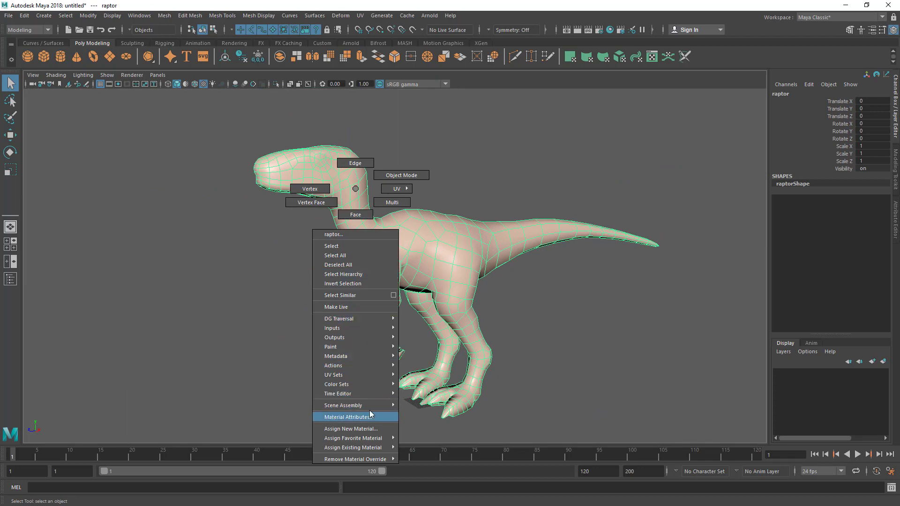
click(346, 417)
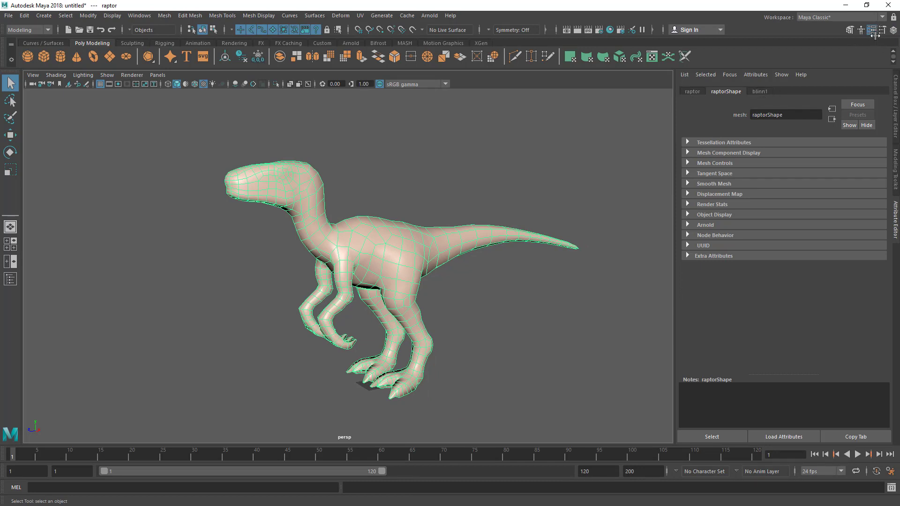
Map a Checker texture to the color of the raptor's blinn1 material and clear the selection.
click(761, 90)
alt+middle_drag(487, 276, 525, 267)
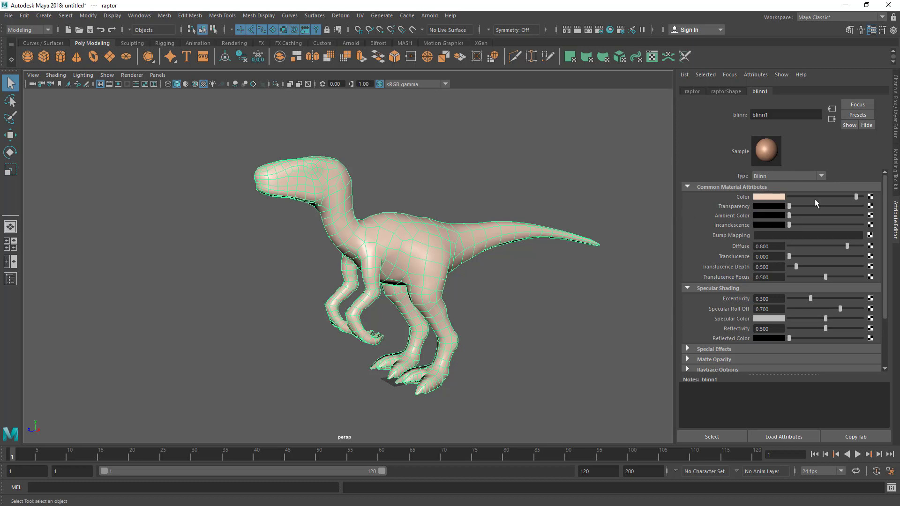
click(871, 197)
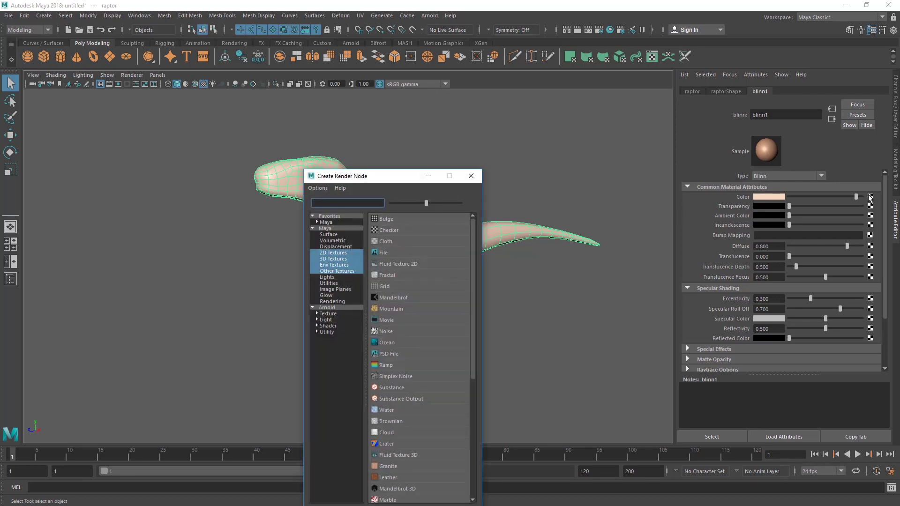
drag(393, 176, 653, 113)
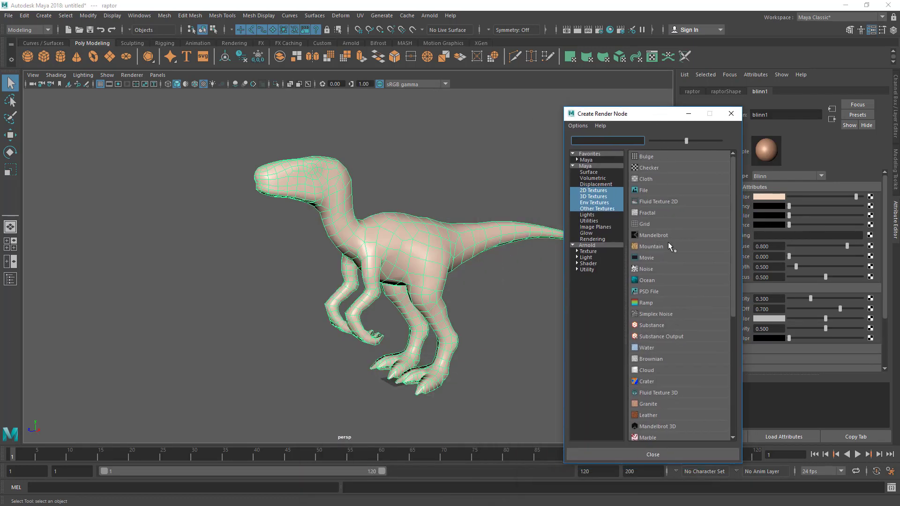
click(650, 168)
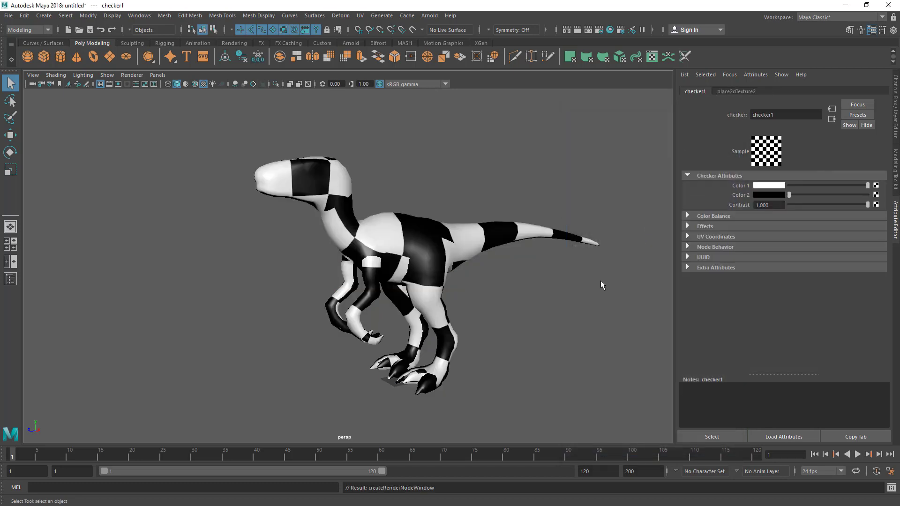
click(510, 293)
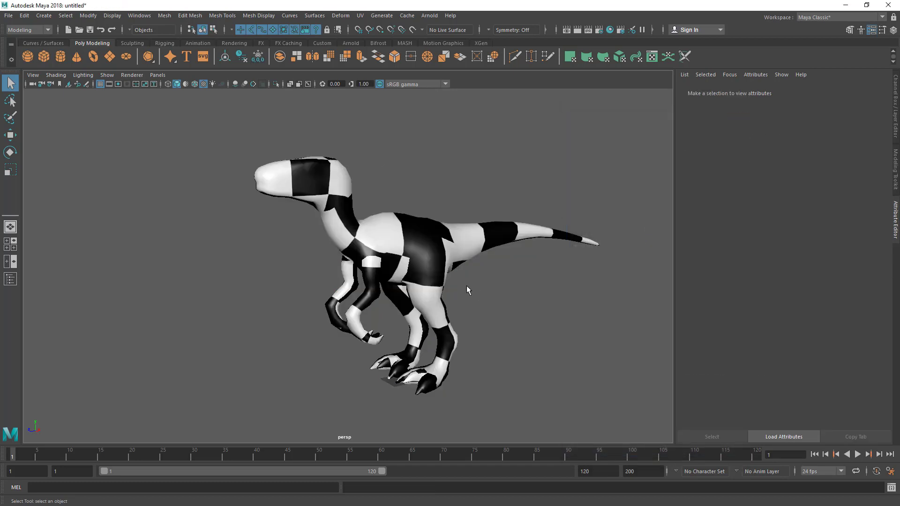
Turn off Hardware Texturing in the perspective view and view the raptor without its texture.
click(59, 76)
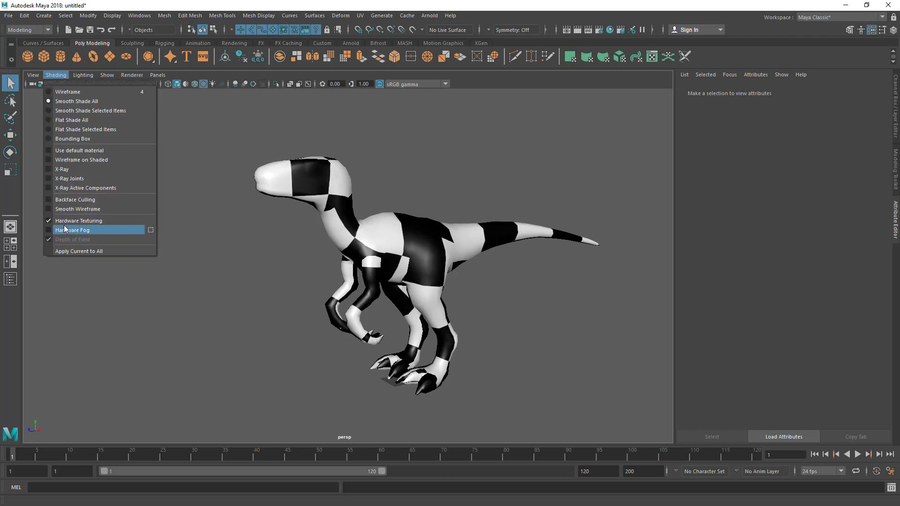
click(50, 222)
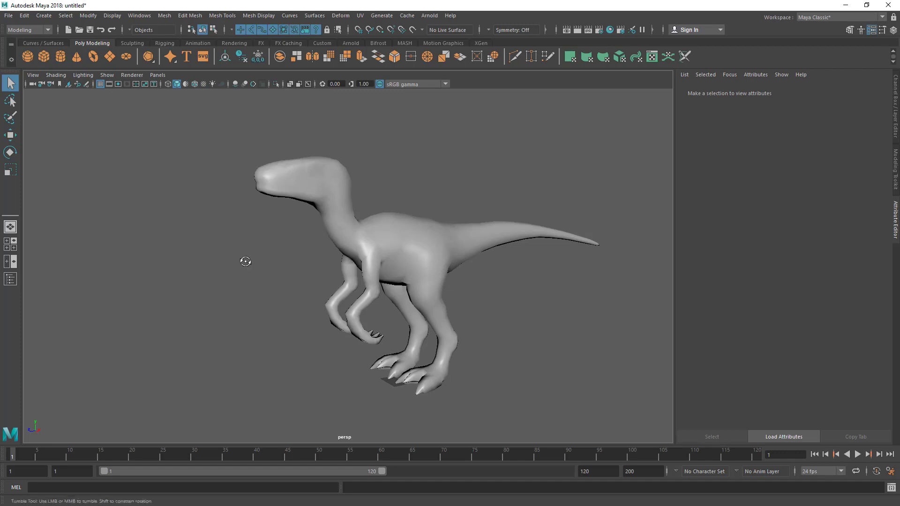
click(353, 273)
click(527, 278)
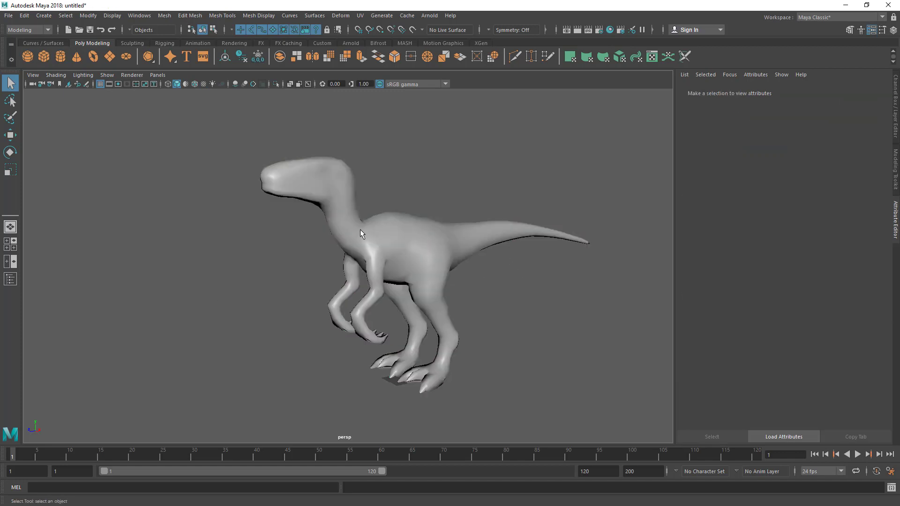
alt+drag(360, 229, 409, 223)
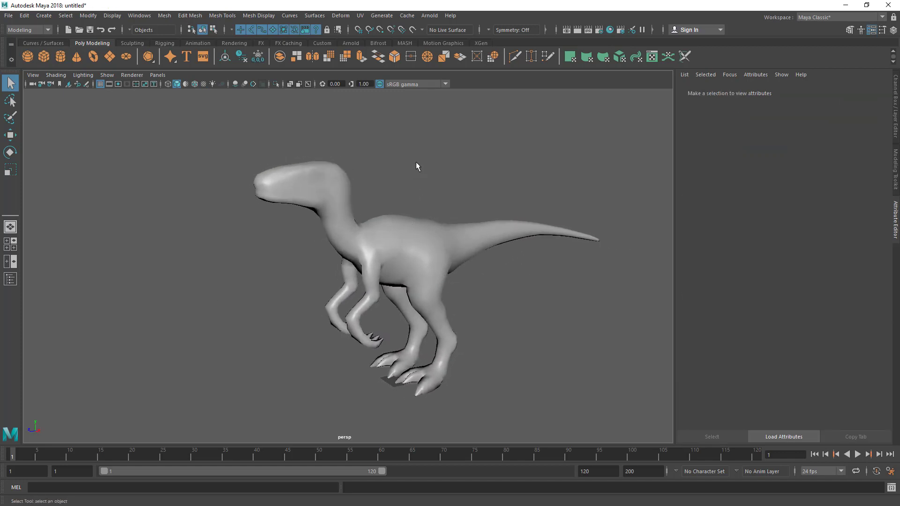
click(425, 218)
click(444, 199)
Switch the perspective view through wireframe and shaded display to shaded display with texture maps.
key(4)
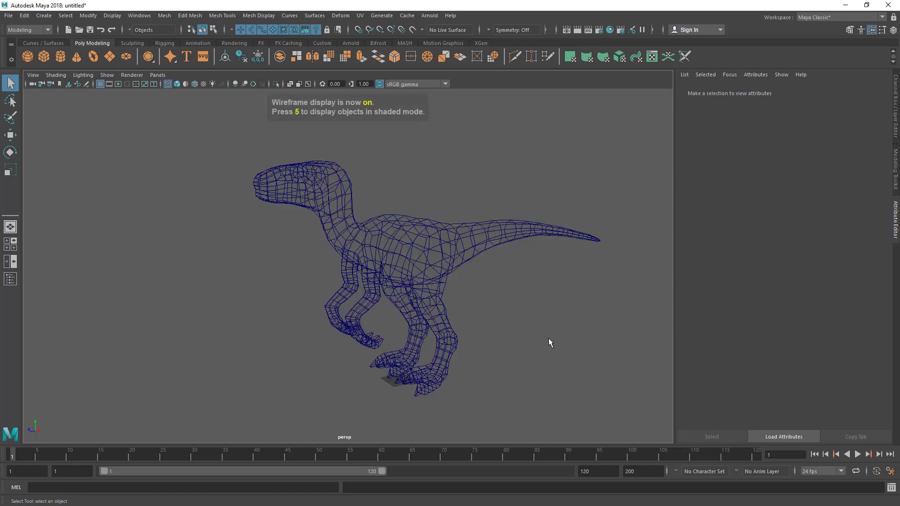
key(5)
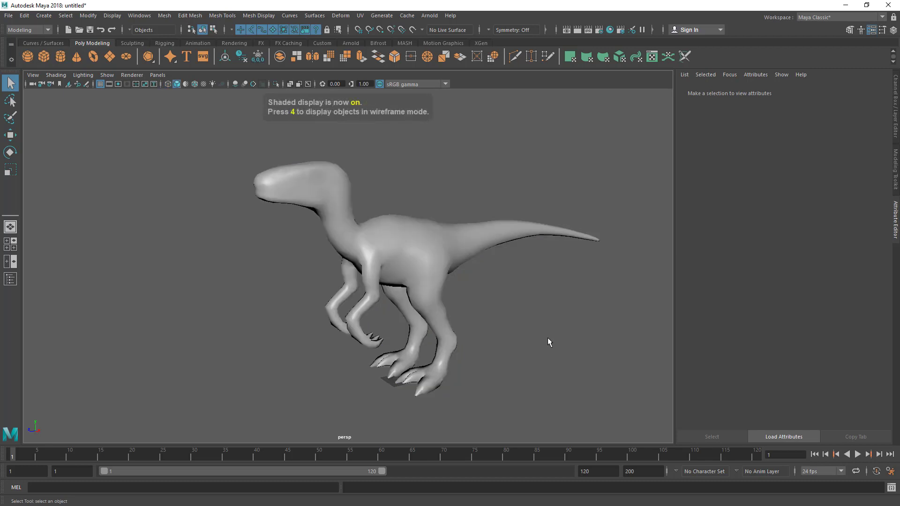
key(6)
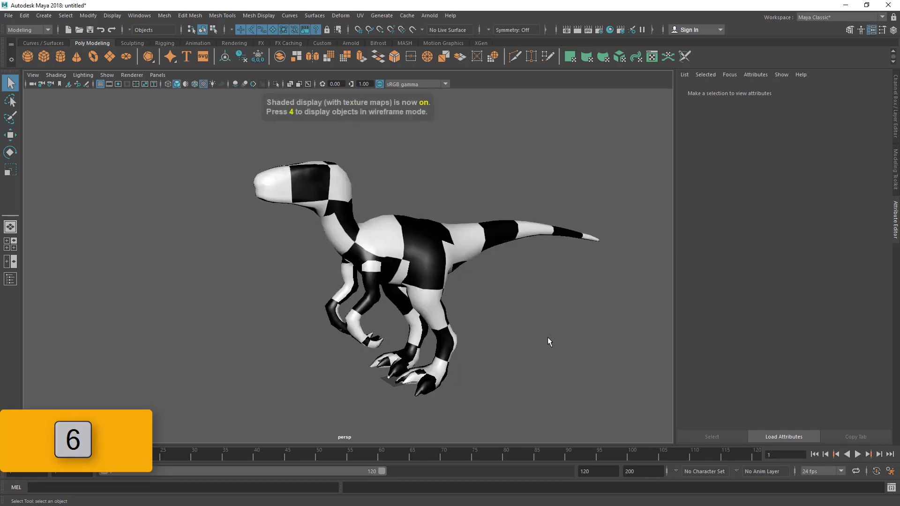
Check the Hardware Texturing option, and compare the raptor in plain shaded and textured display.
click(55, 75)
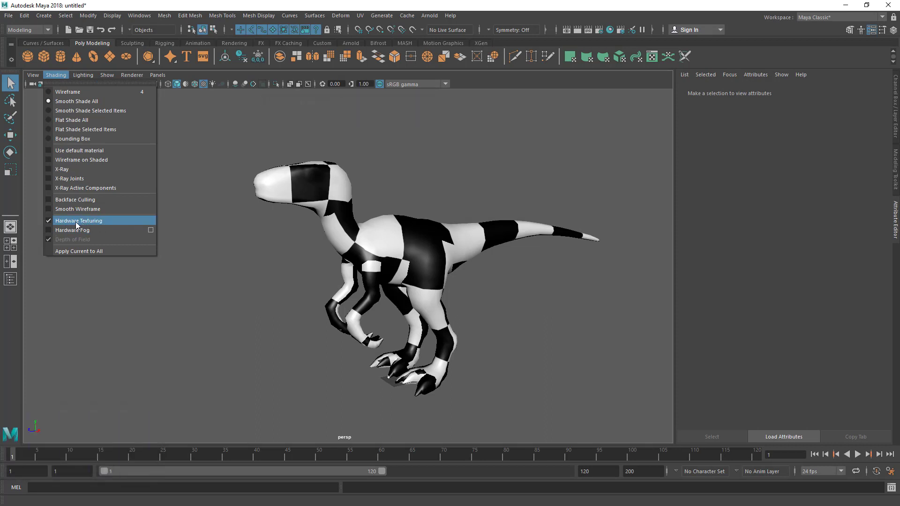
click(243, 282)
key(5)
key(6)
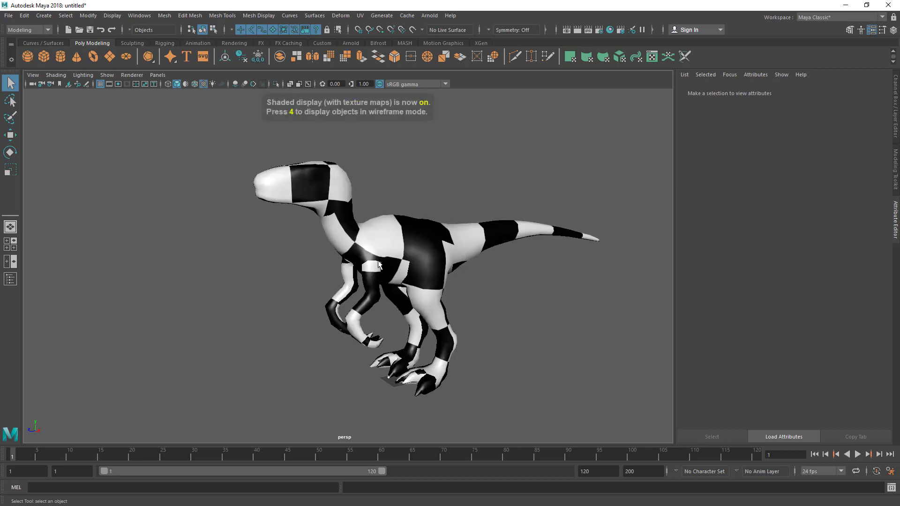
mouse_move(378, 264)
alt+mouse_down()
mouse_move(366, 241)
mouse_move(457, 253)
mouse_move(373, 253)
mouse_move(382, 250)
alt+mouse_up()
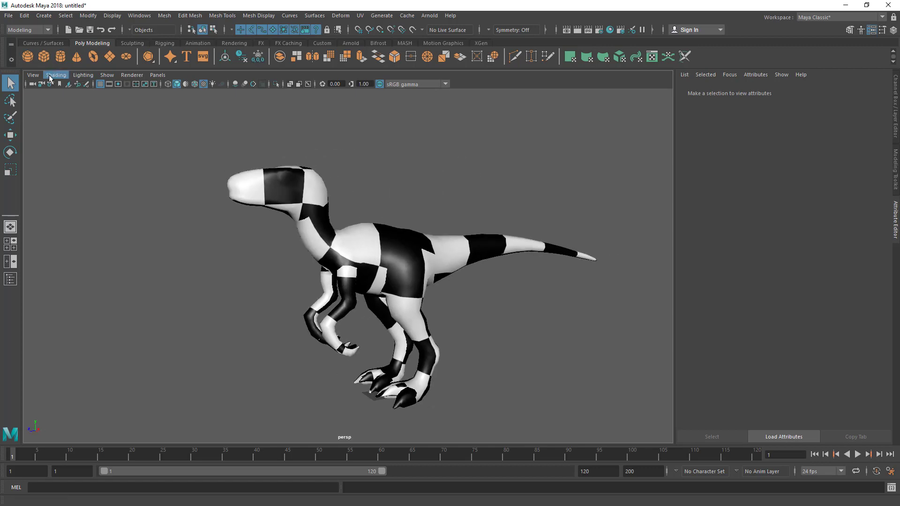
Set the perspective view's lighting to Use All Lights.
click(84, 76)
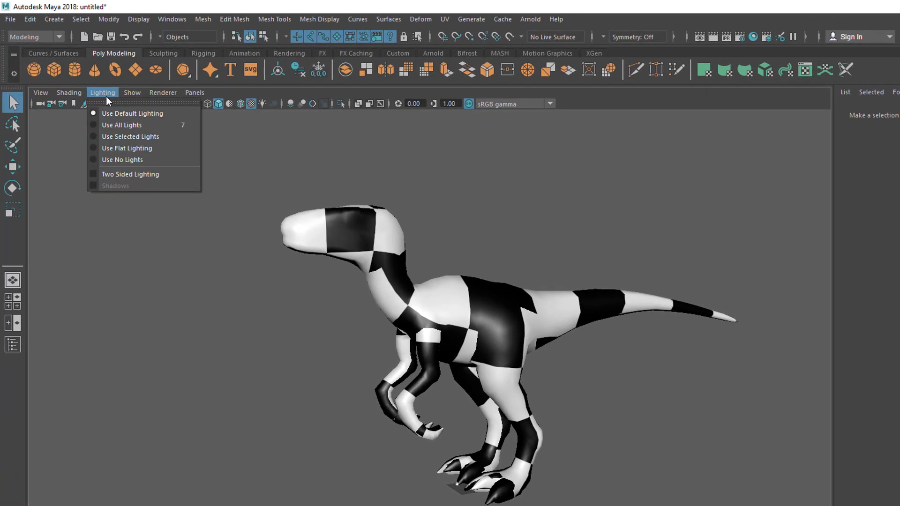
click(120, 125)
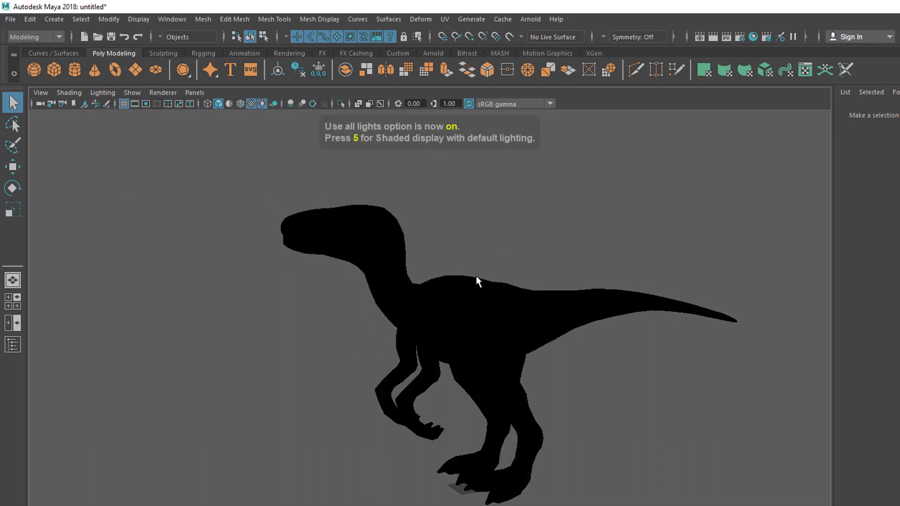
alt+drag(544, 251, 592, 216)
scroll(592, 225, up, 2)
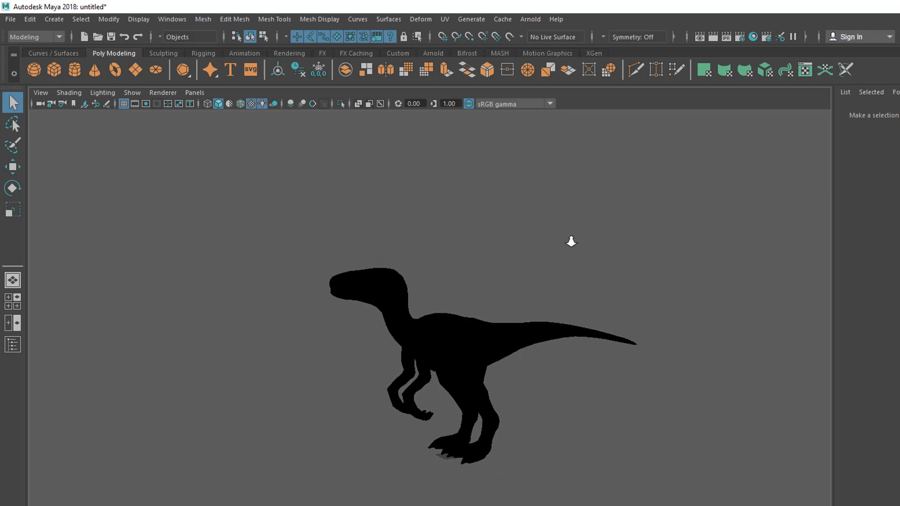
Create a point light in the scene and view the raptor under it.
click(49, 18)
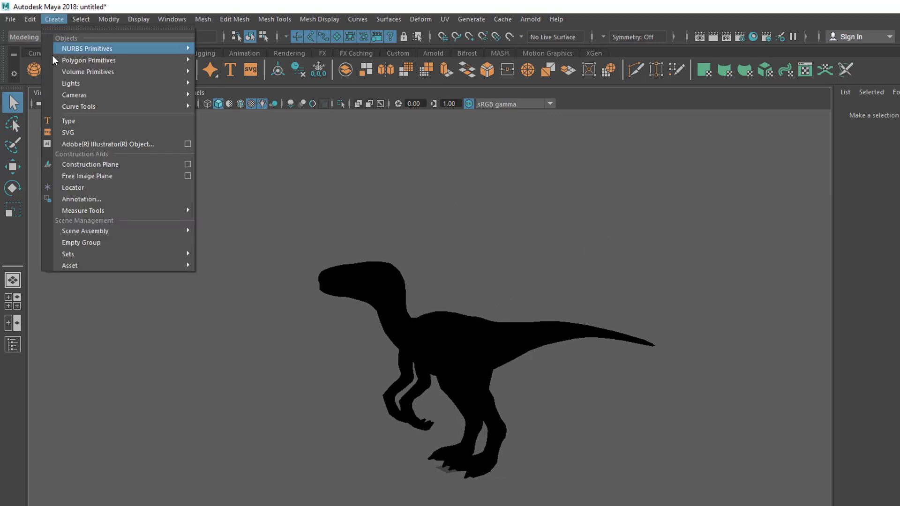
mouse_move(73, 84)
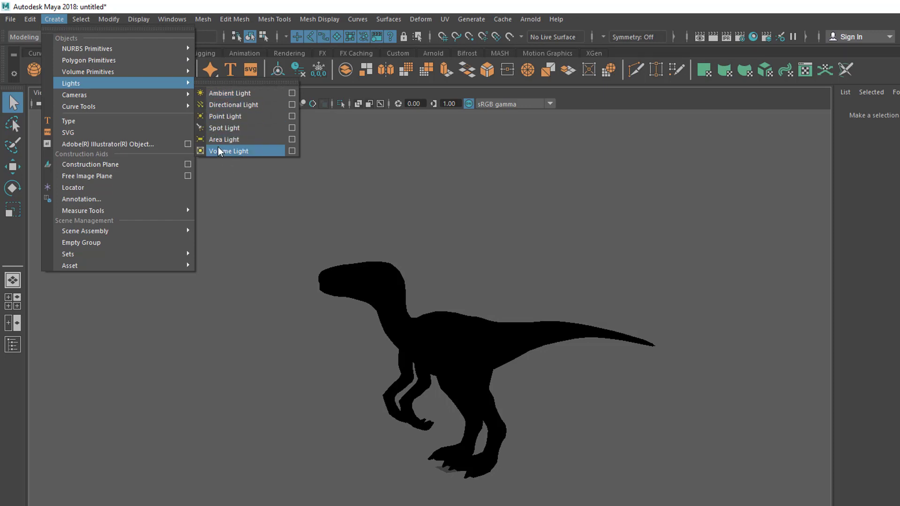
click(223, 119)
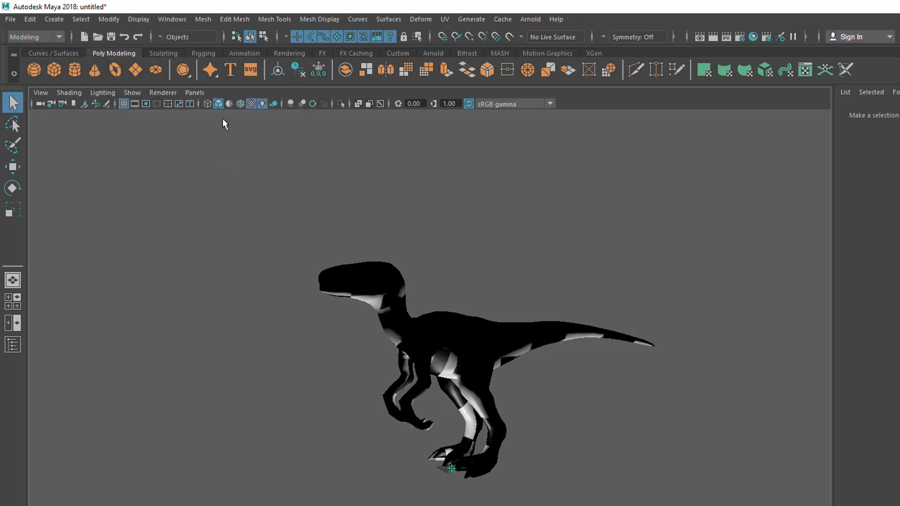
alt+drag(444, 323, 403, 414)
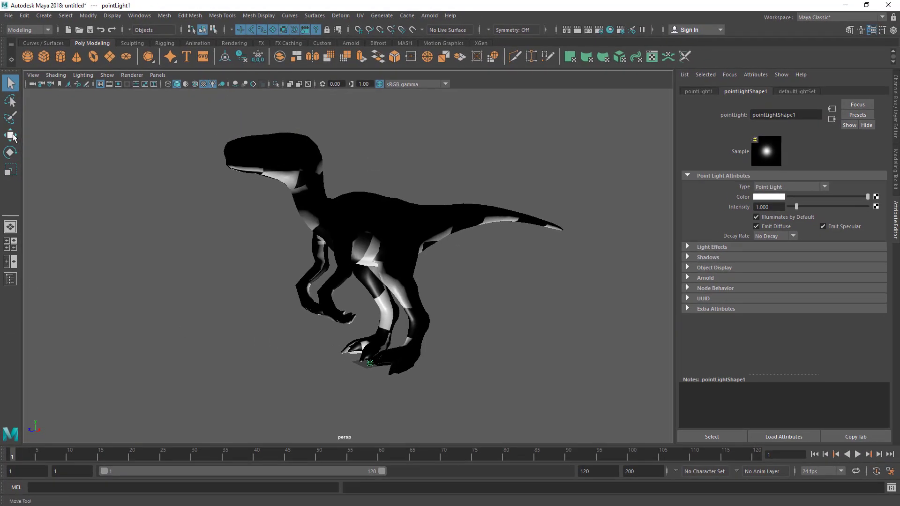
Move the point light straight up above the raptor, to a height of about 274 cm.
click(11, 136)
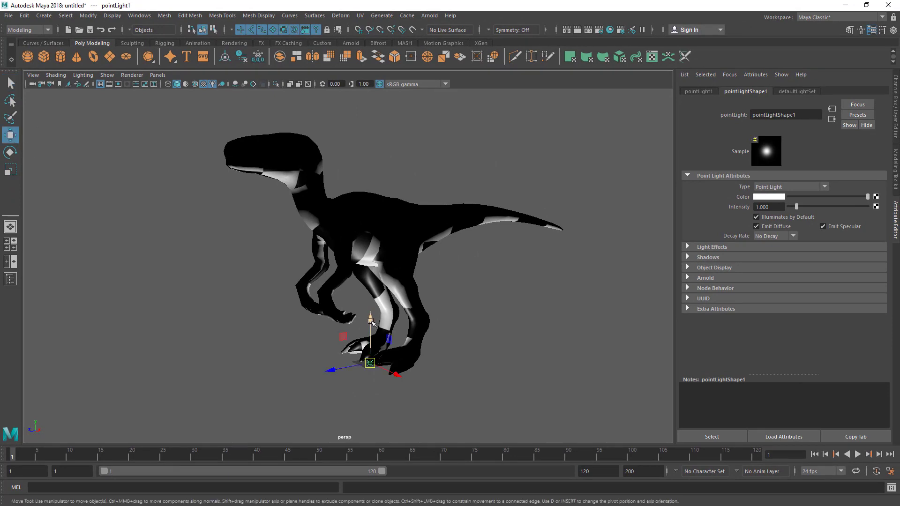
drag(370, 322, 383, 76)
alt+middle_drag(374, 208, 374, 294)
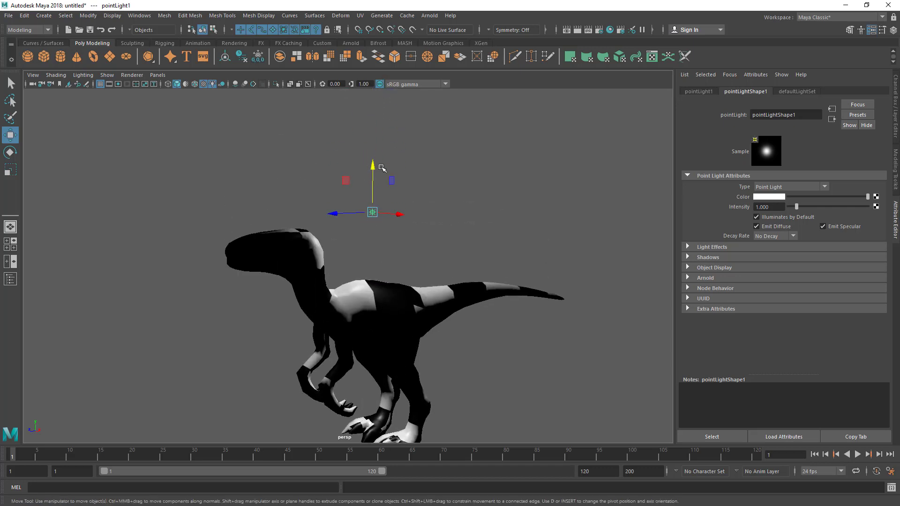
drag(381, 167, 381, 97)
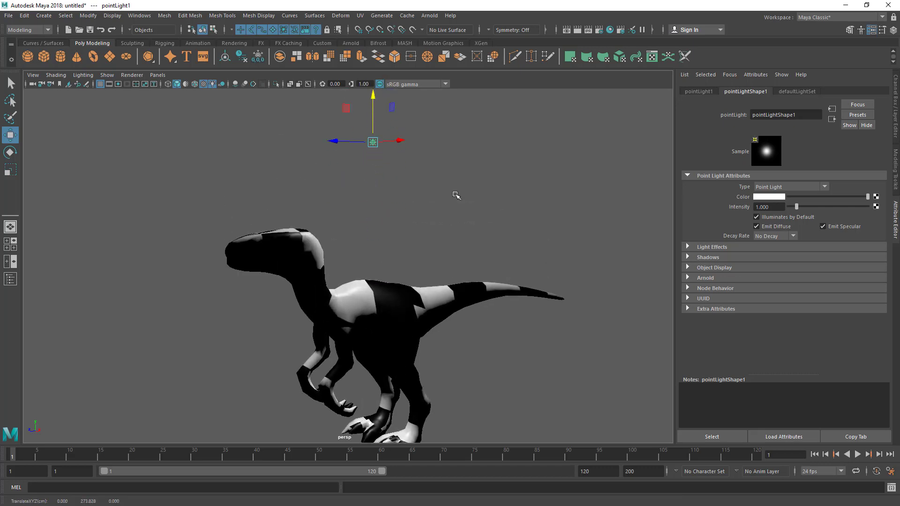
alt+drag(456, 196, 414, 269)
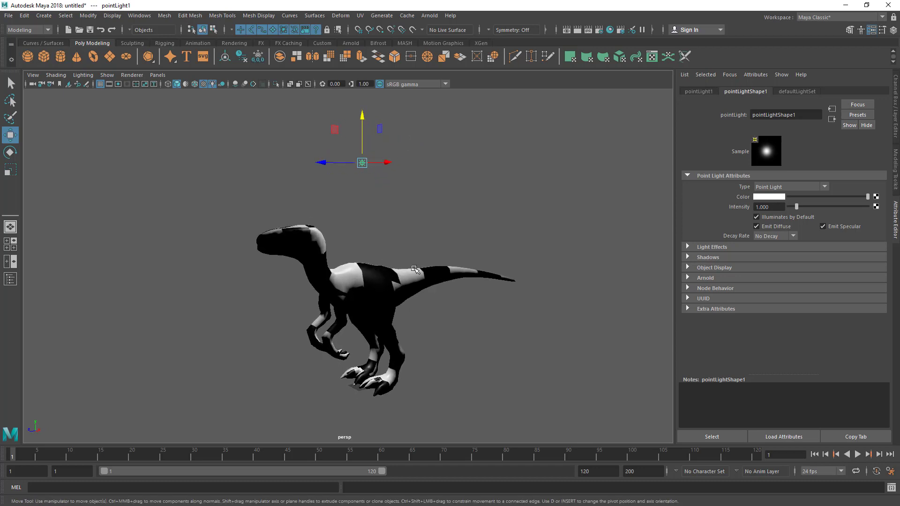
Cycle the perspective view through wireframe, shaded, textured and all-lights display, and examine the lit raptor from several angles.
key(4)
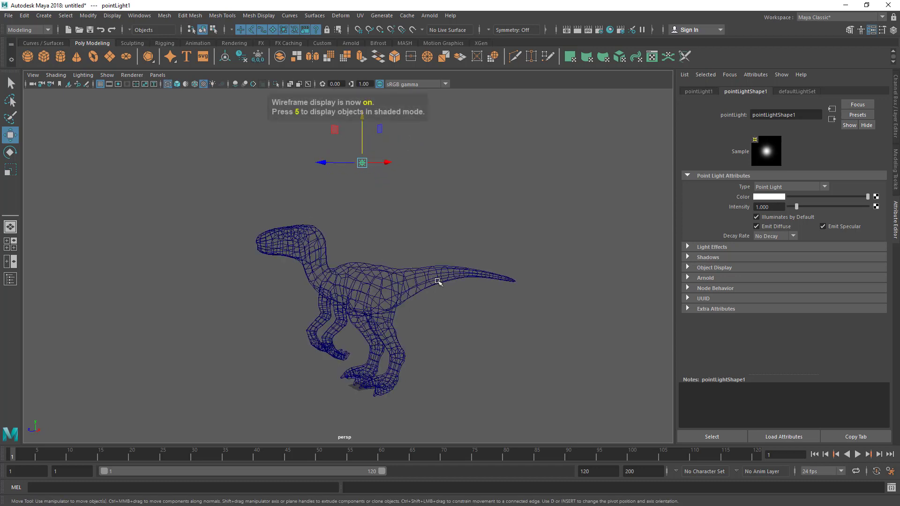
key(5)
key(6)
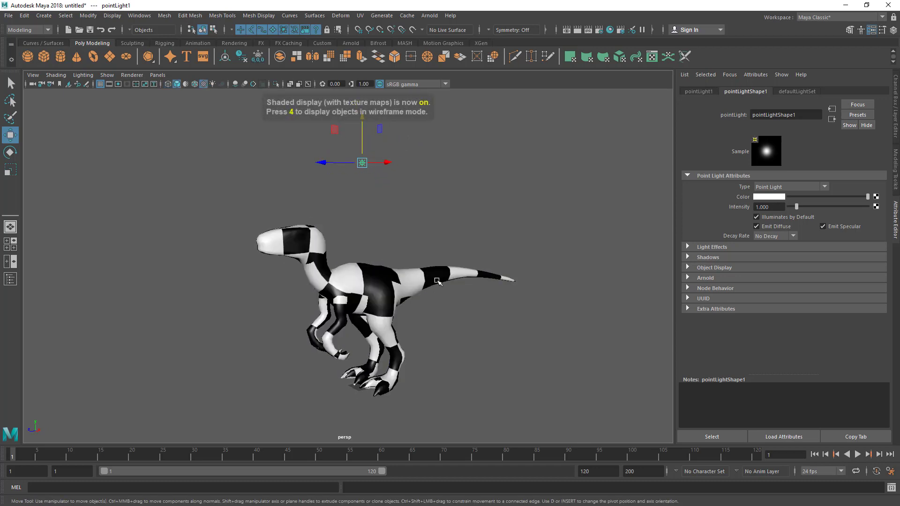
key(7)
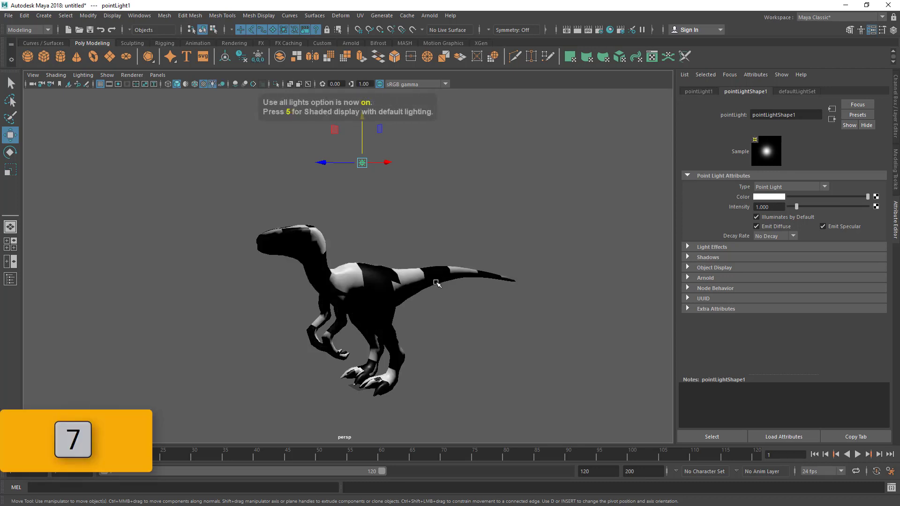
alt+right_drag(342, 254, 378, 283)
alt+drag(378, 283, 351, 283)
alt+right_drag(351, 283, 311, 291)
alt+middle_drag(311, 291, 341, 275)
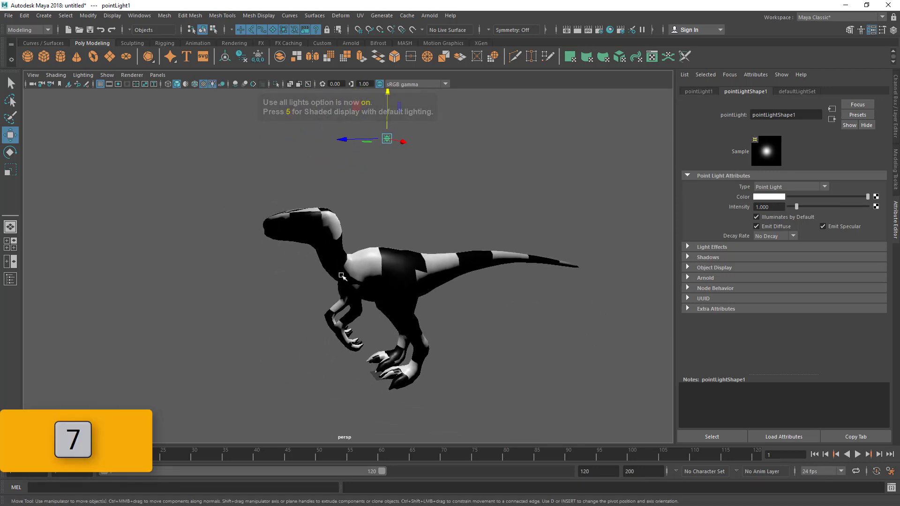
alt+drag(341, 275, 283, 196)
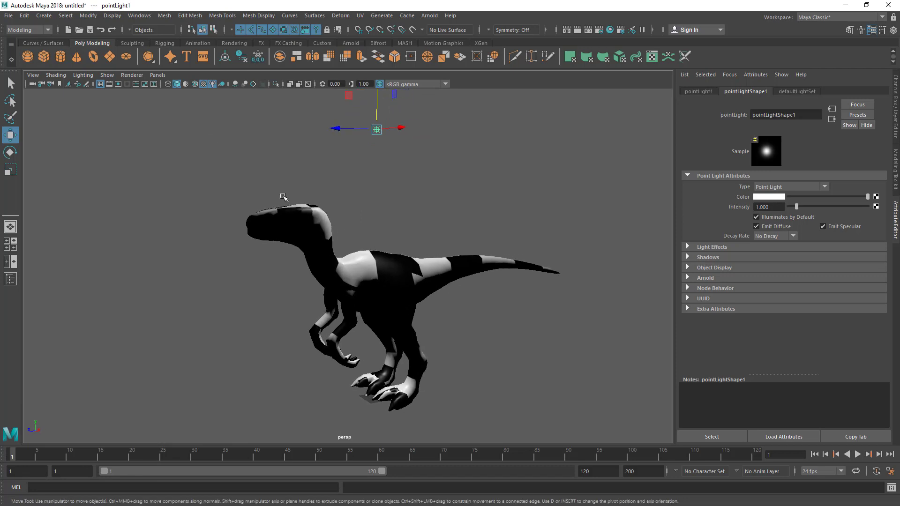
Review the perspective view's shading options and delete the point light above the raptor.
click(56, 74)
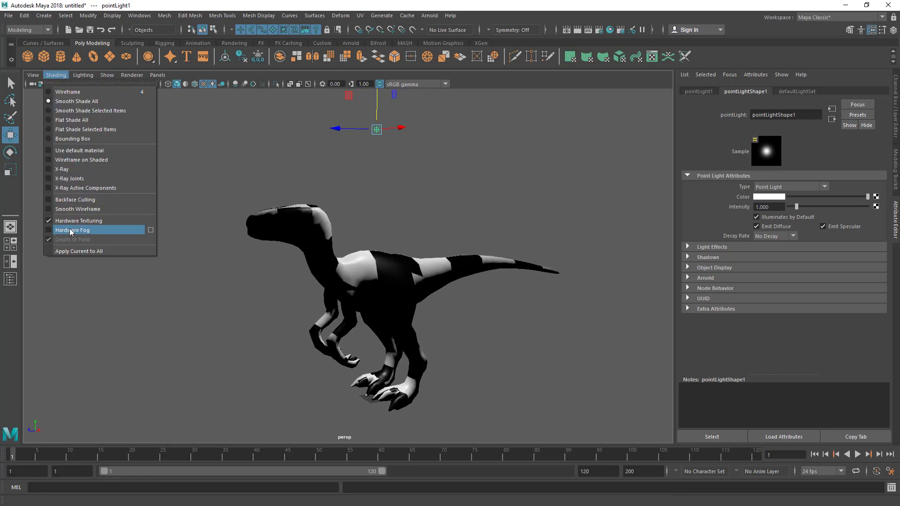
click(321, 171)
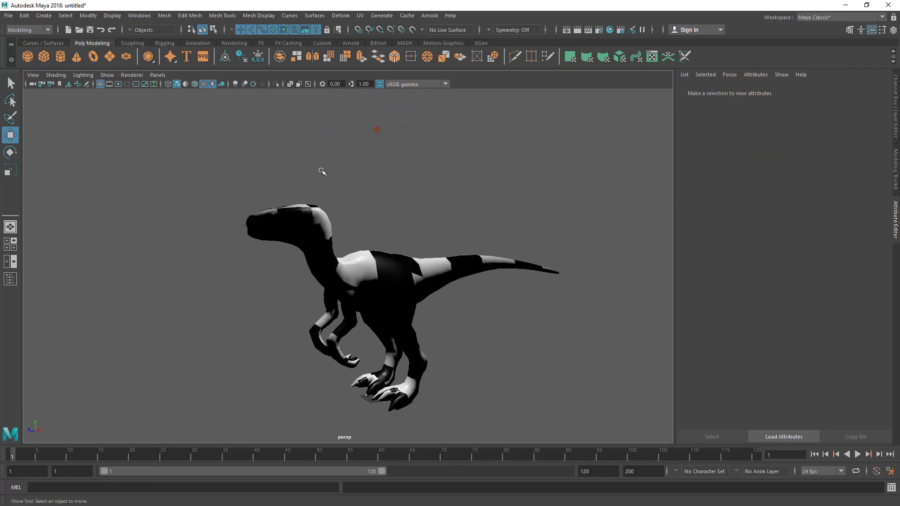
click(369, 140)
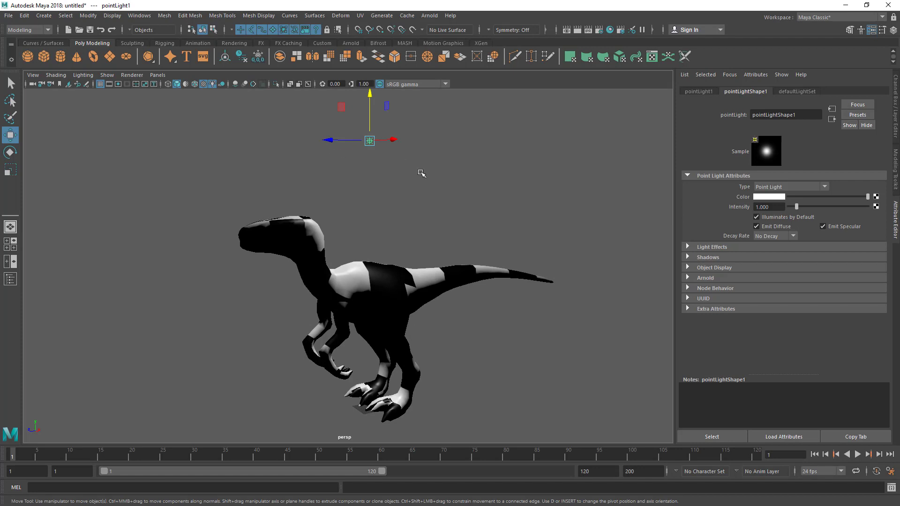
key(Delete)
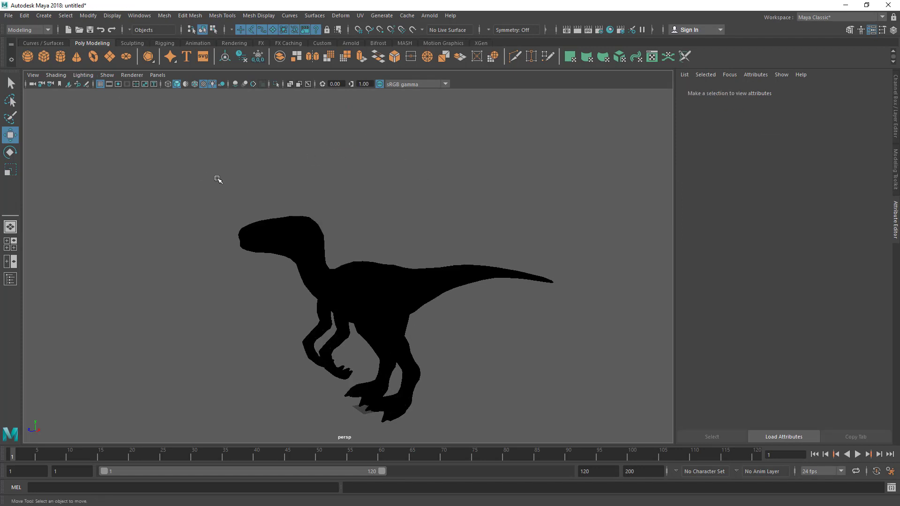
Return the perspective view to smooth shaded display with default lighting and examine the raptor from slightly different angles.
click(56, 75)
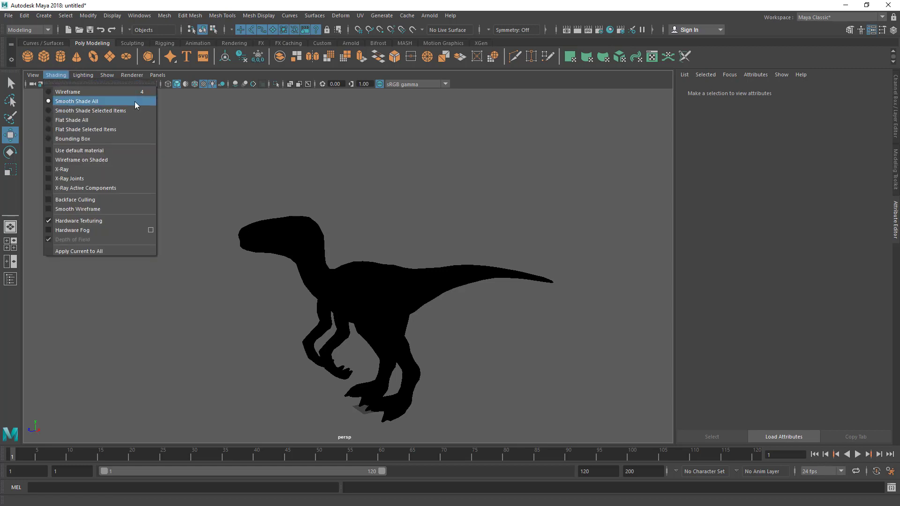
click(385, 176)
key(5)
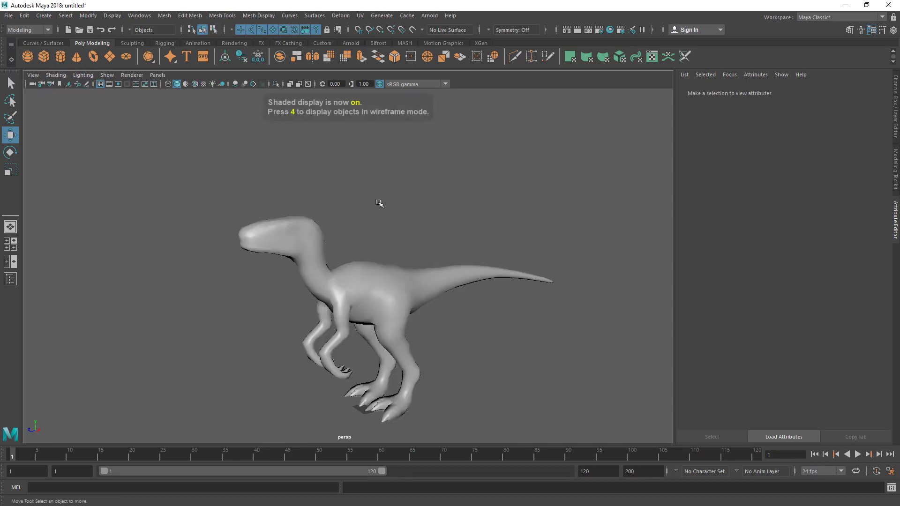
mouse_move(432, 243)
alt+mouse_down()
mouse_move(431, 232)
mouse_move(402, 258)
mouse_move(349, 212)
mouse_move(497, 220)
mouse_move(372, 211)
mouse_move(373, 236)
alt+mouse_up()
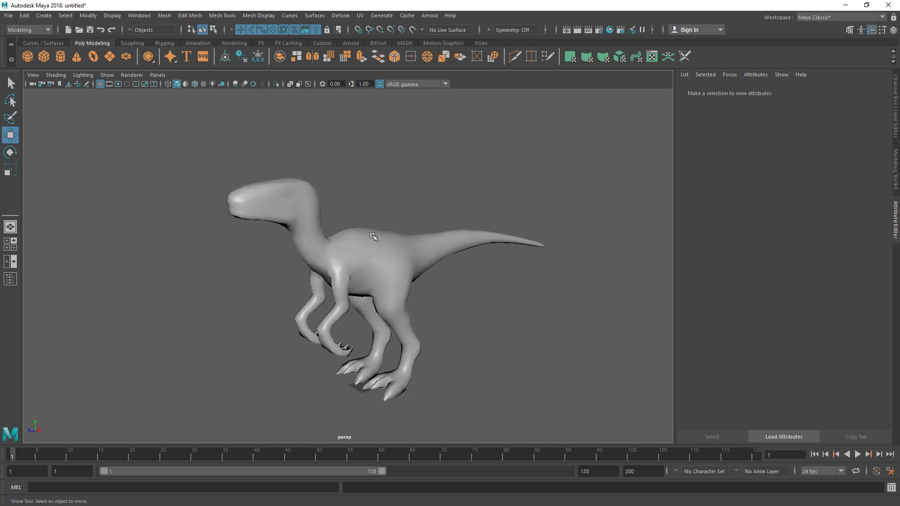
alt+drag(184, 262, 406, 265)
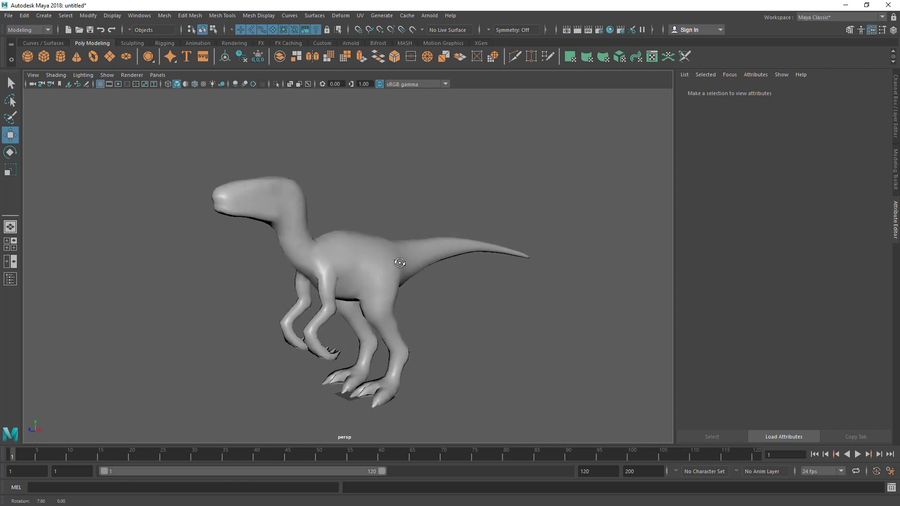
alt+drag(492, 311, 483, 327)
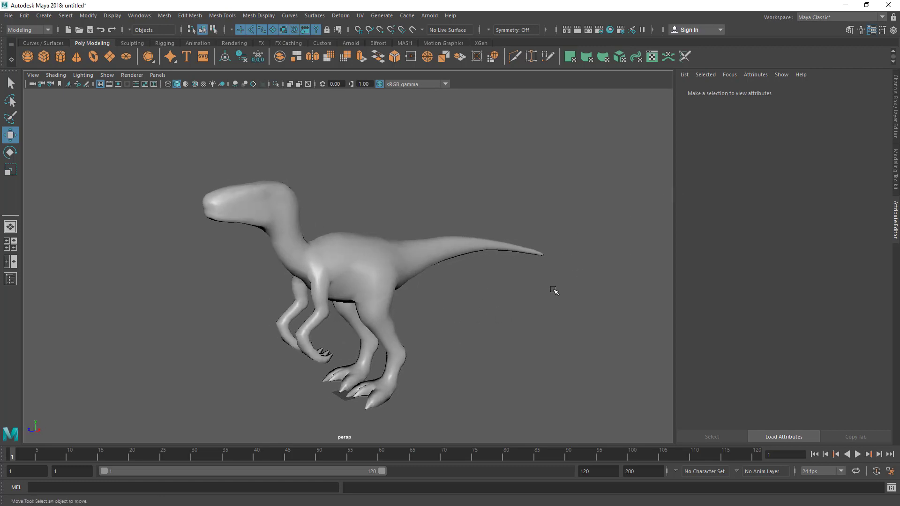
alt+drag(553, 288, 504, 285)
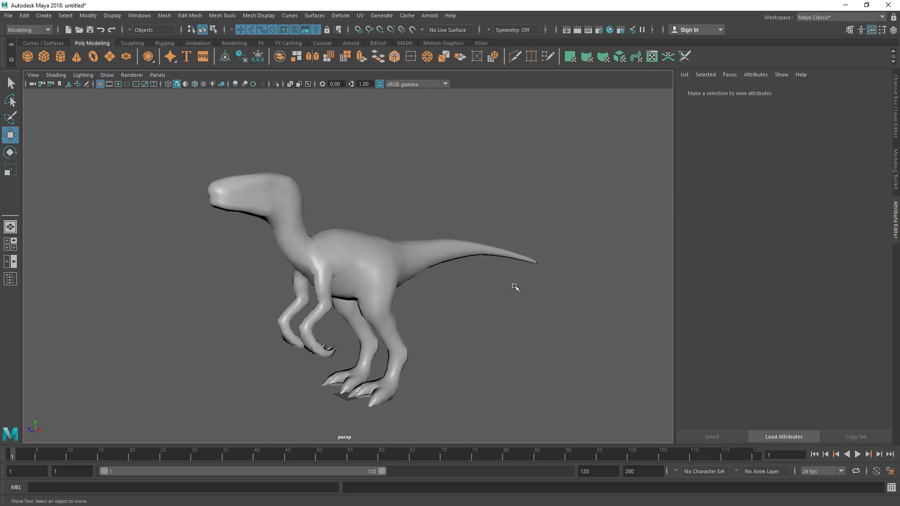